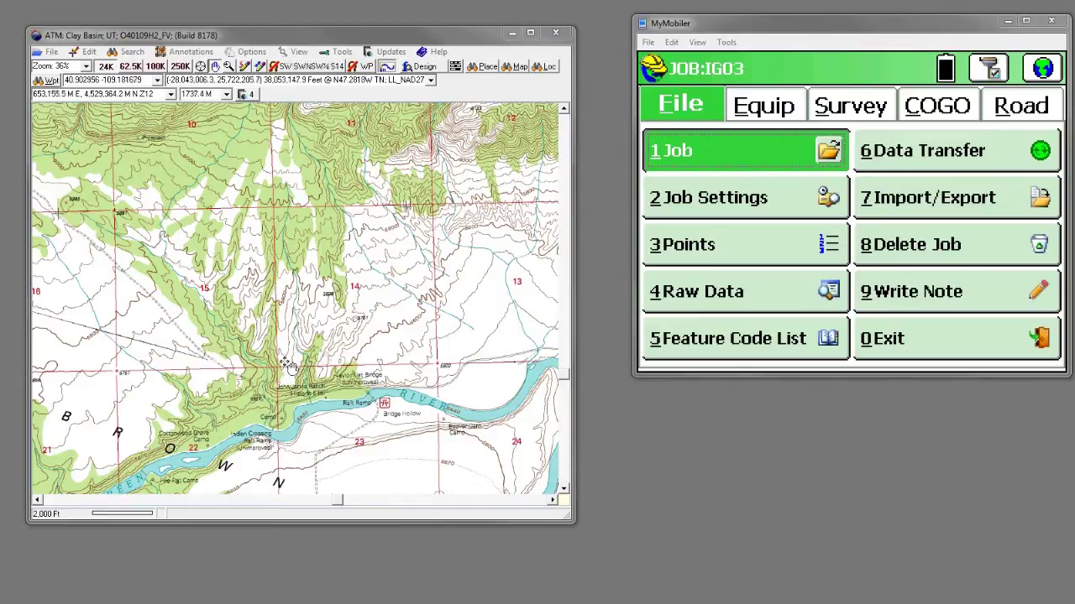
- Create job S14 and accept its Job Settings (US Survey Feet, USA/NAD83/UT Central)
{"action": "left_click", "coordinate": [709, 159]}
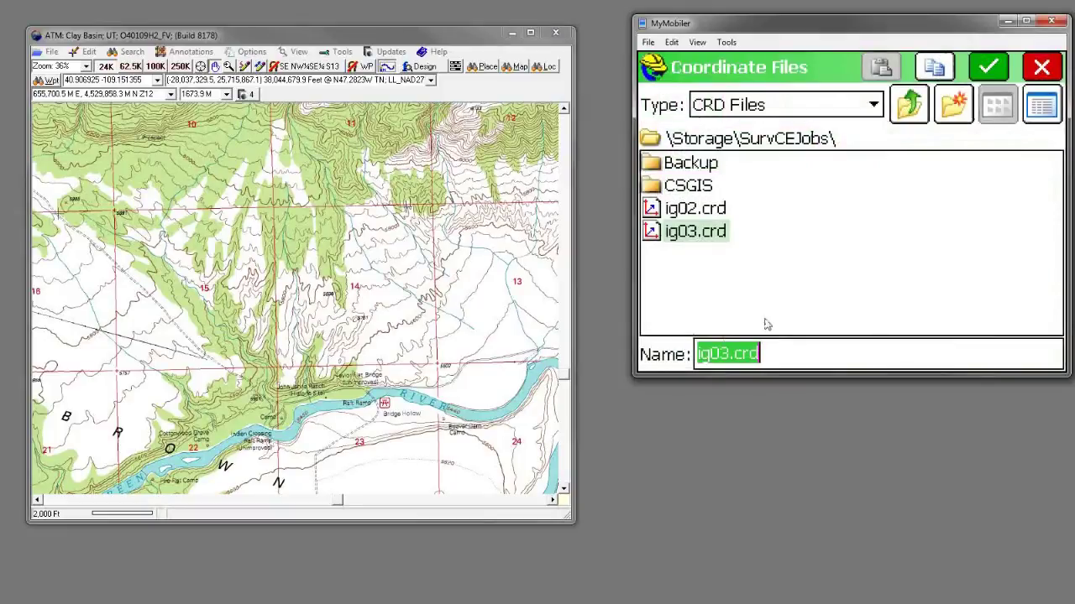
{"action": "type", "text": "s"}
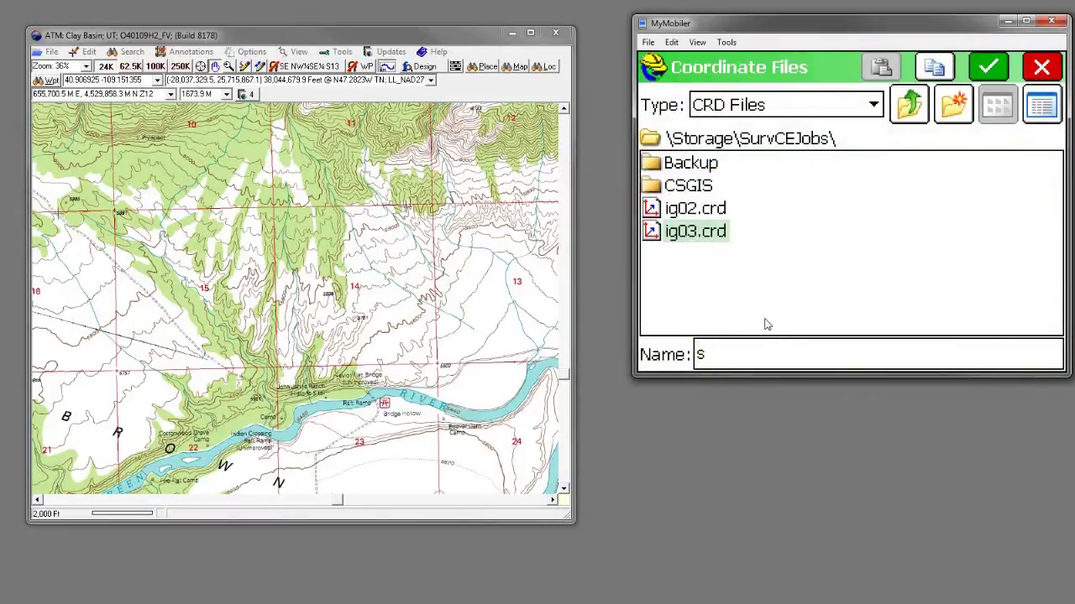
{"action": "type", "text": "14"}
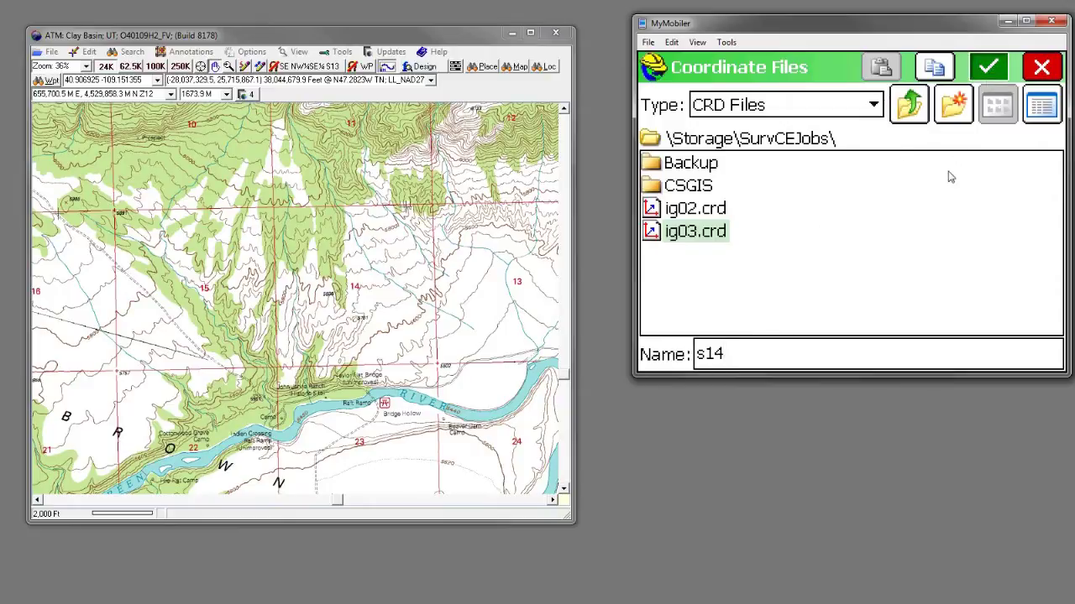
{"action": "key", "text": "Return"}
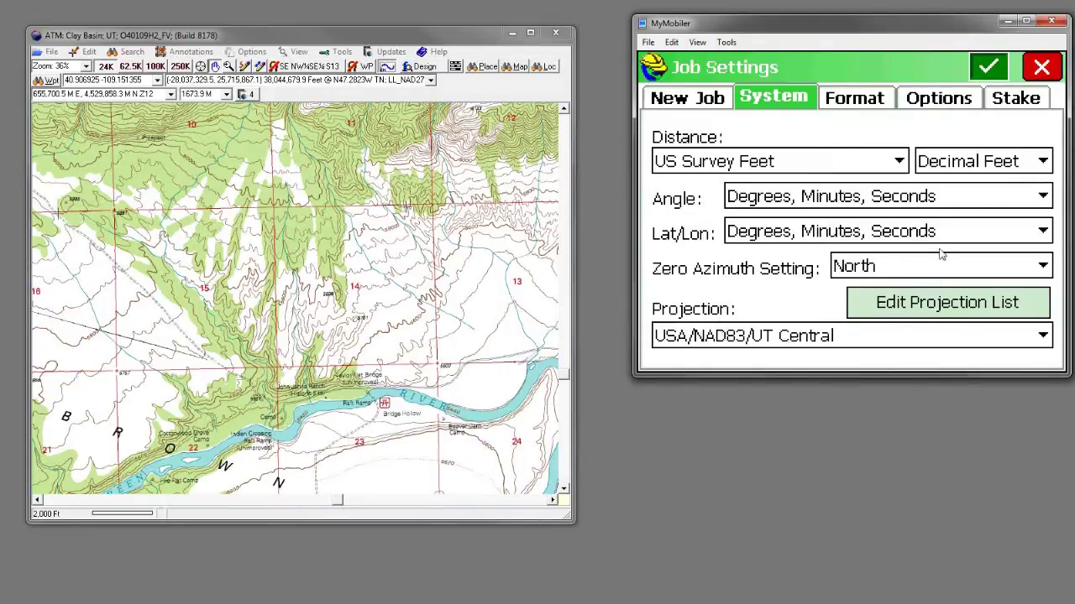
{"action": "left_click", "coordinate": [985, 69]}
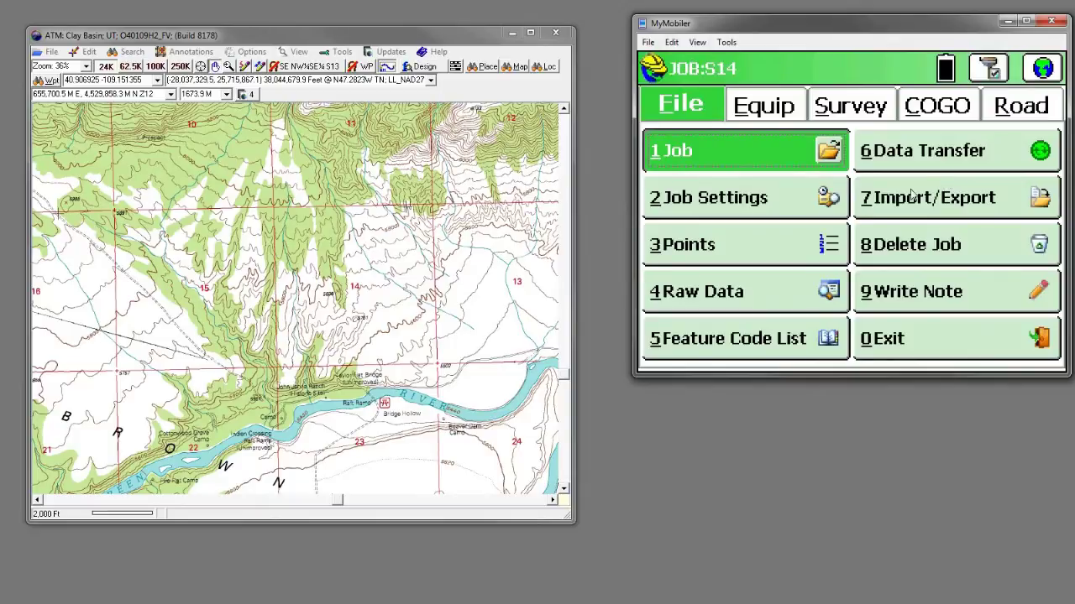
- Store GPS points 1, 2 and 3 with descriptions sw, q and nw
{"action": "left_click", "coordinate": [831, 113]}
{"action": "left_click", "coordinate": [756, 165]}
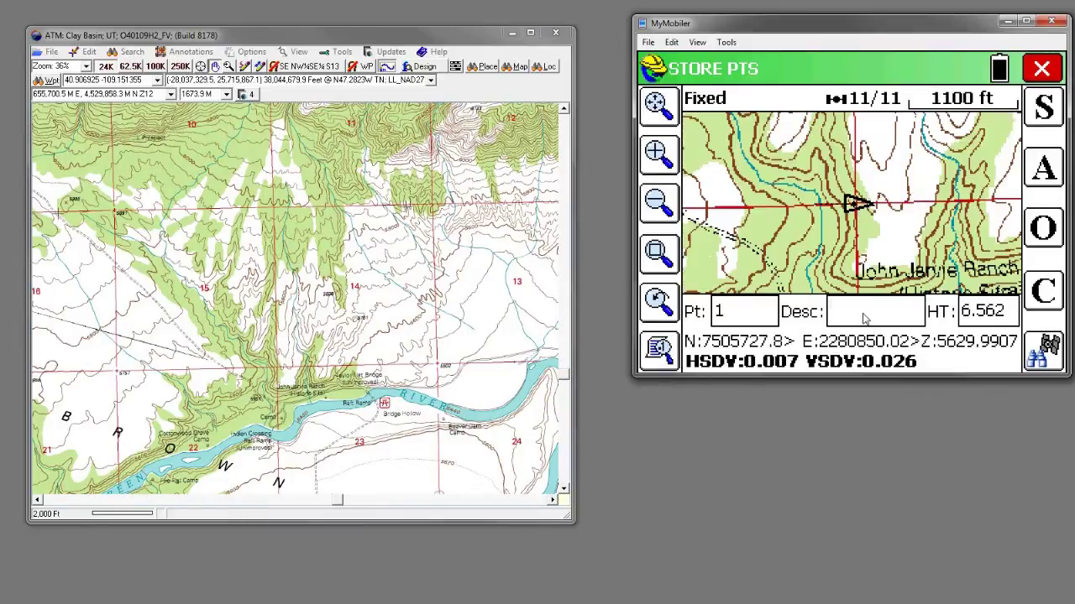
{"action": "type", "text": "sw"}
{"action": "left_click", "coordinate": [1049, 114]}
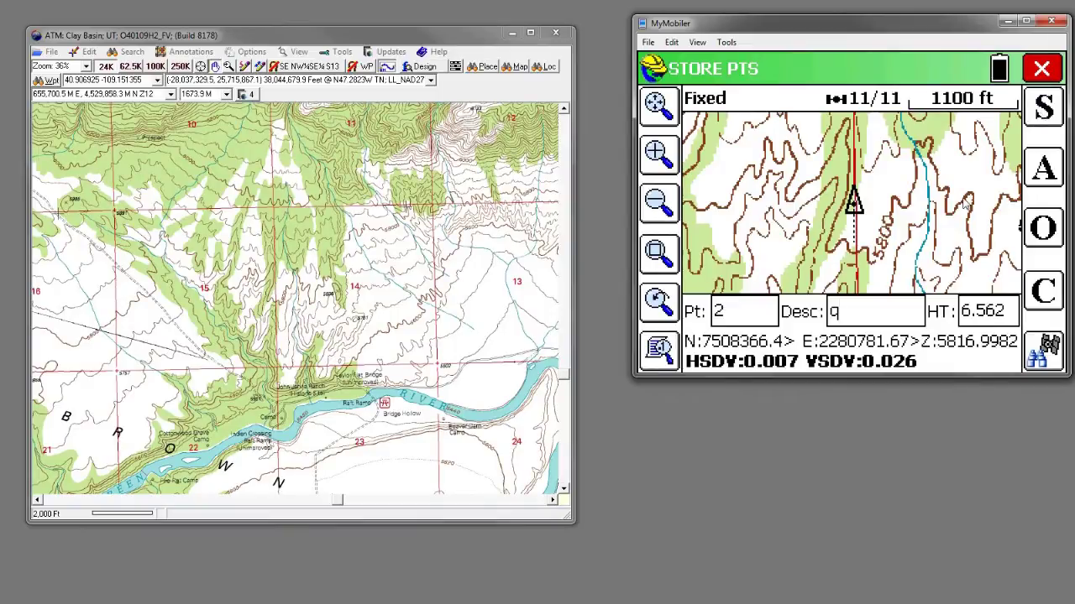
{"action": "key", "text": "Return"}
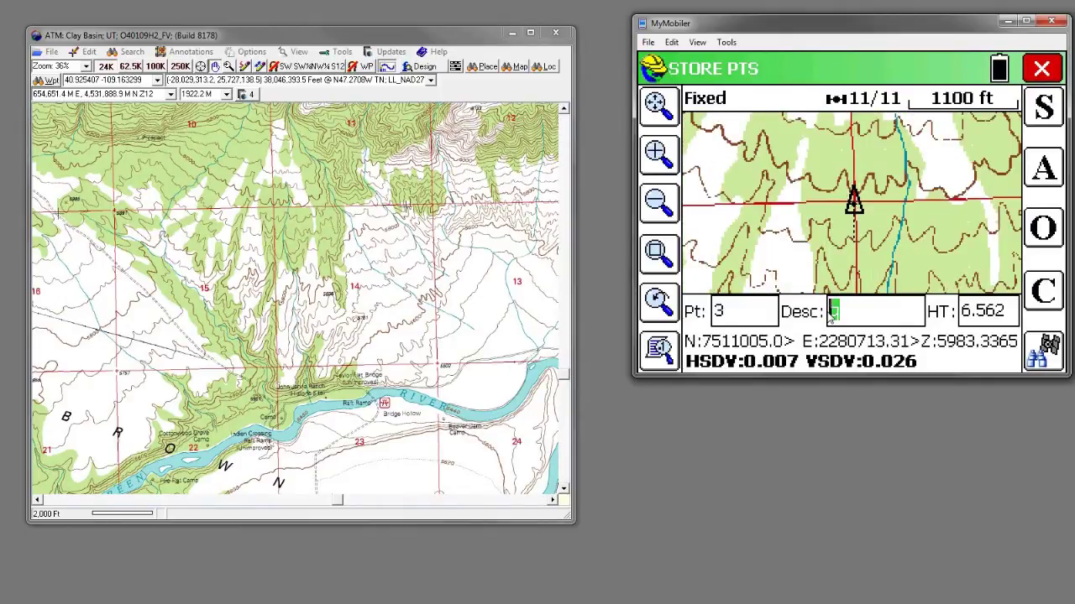
{"action": "key", "text": "BackSpace"}
{"action": "type", "text": "r"}
{"action": "type", "text": "w"}
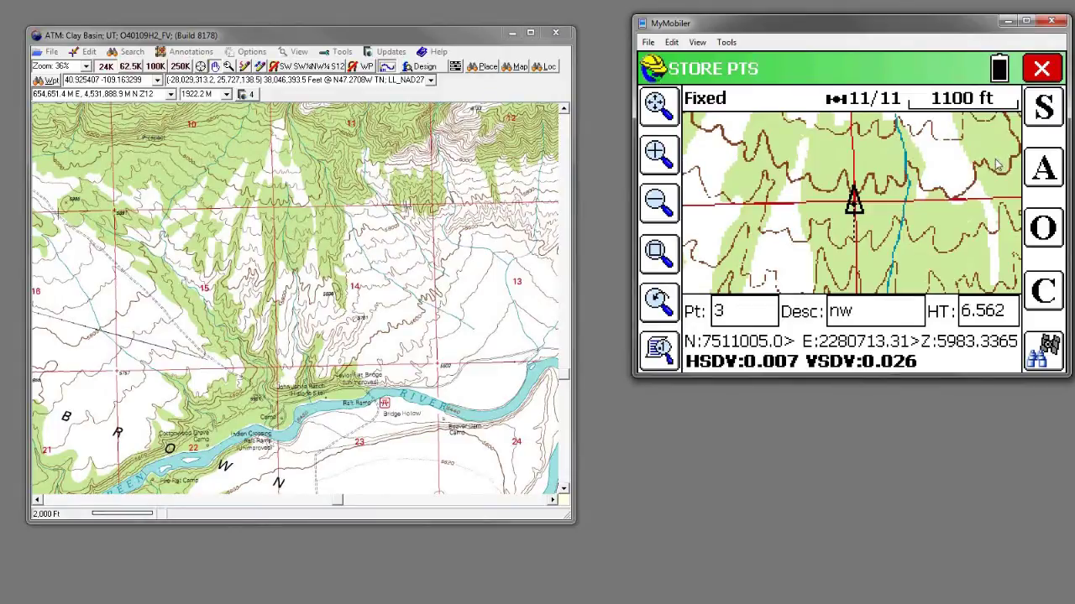
{"action": "key", "text": "Return"}
{"action": "left_click", "coordinate": [1041, 71]}
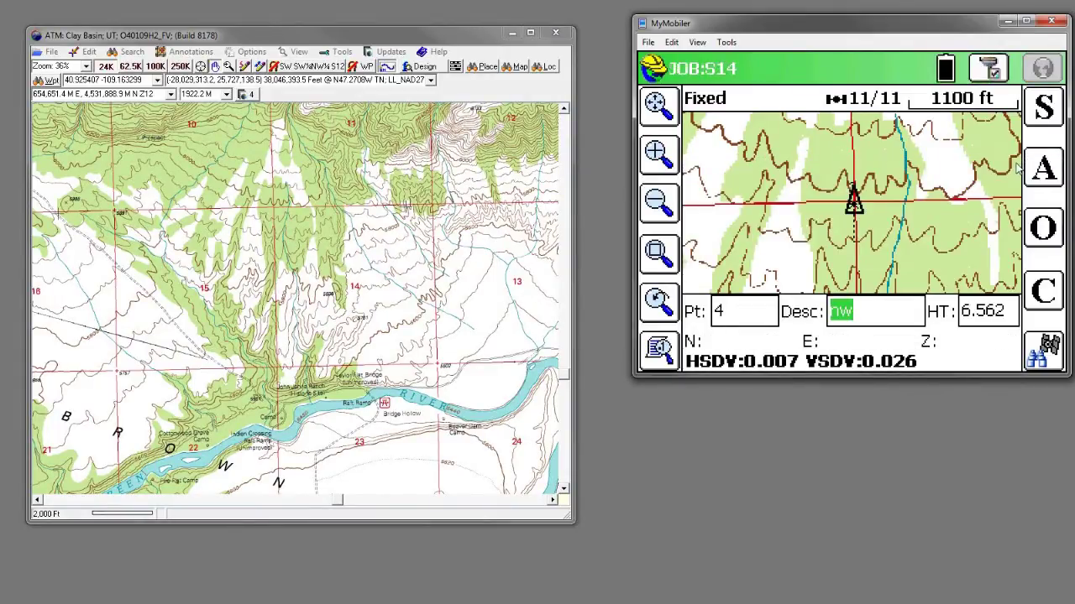
- Inverse point 1 to point 3, giving N1°29'02"W and 5278.96', then return to COGO
{"action": "left_click", "coordinate": [936, 105]}
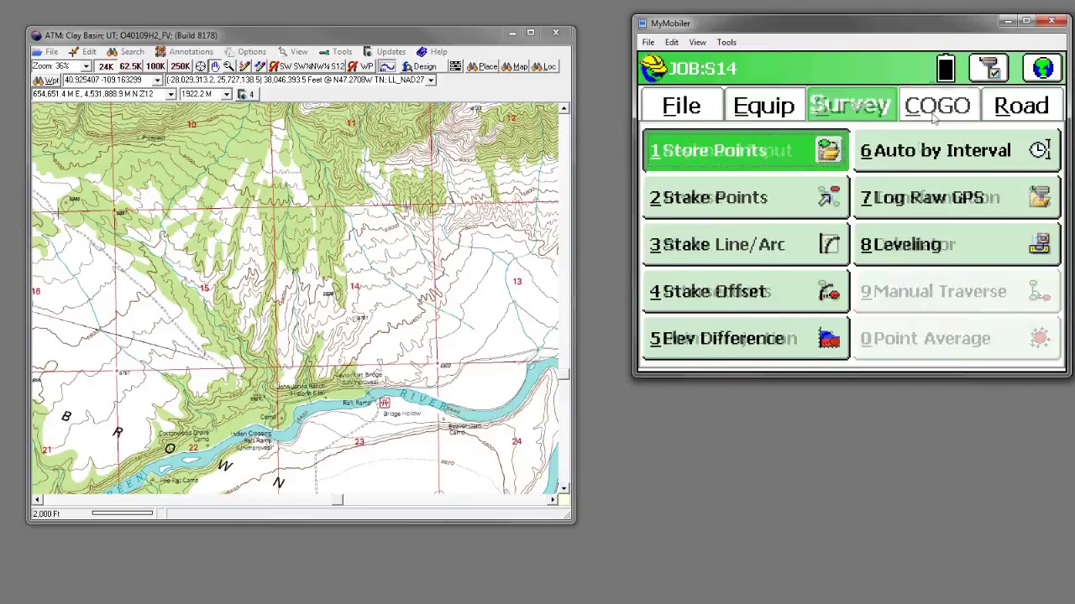
{"action": "left_click", "coordinate": [756, 202]}
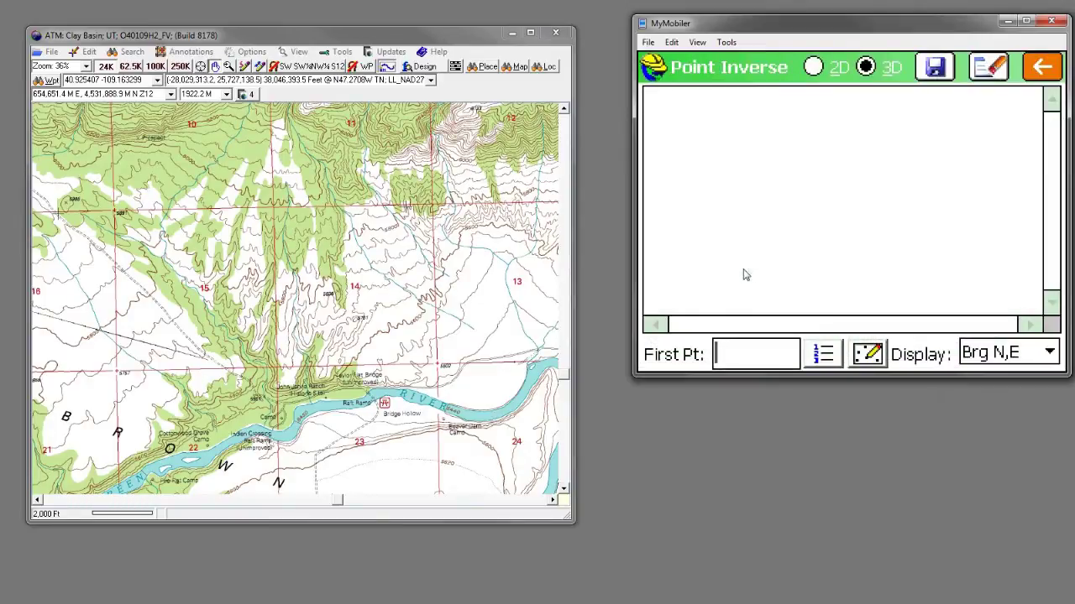
{"action": "type", "text": "1"}
{"action": "key", "text": "Return"}
{"action": "type", "text": "3"}
{"action": "key", "text": "Return"}
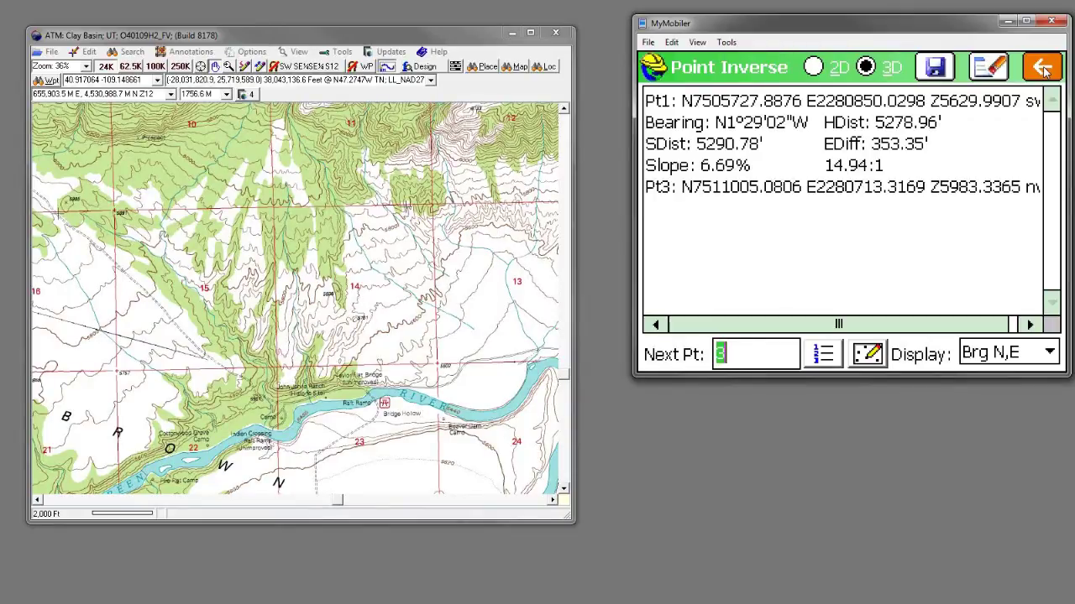
{"action": "left_click", "coordinate": [1042, 69]}
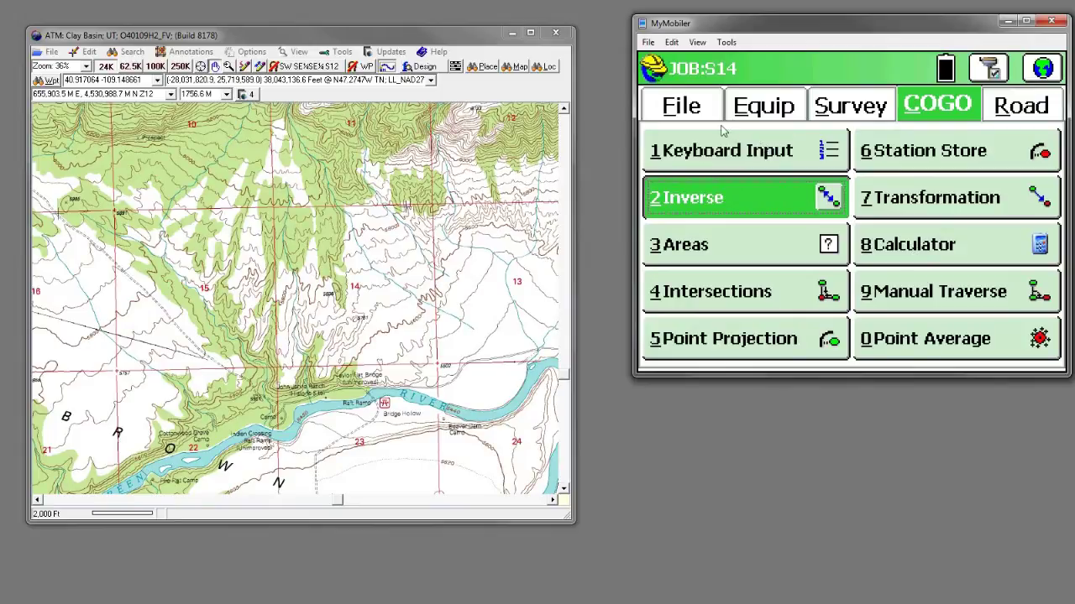
- Enable Use Grid to Ground in GPS localization and request a GPS reading for the factor
{"action": "left_click", "coordinate": [761, 109]}
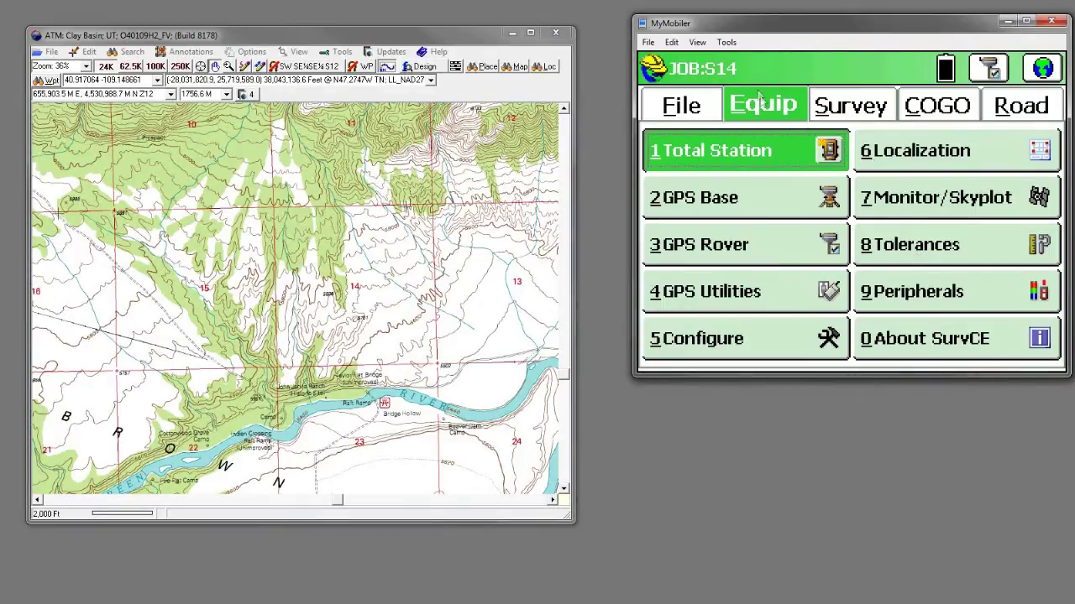
{"action": "left_click", "coordinate": [888, 164]}
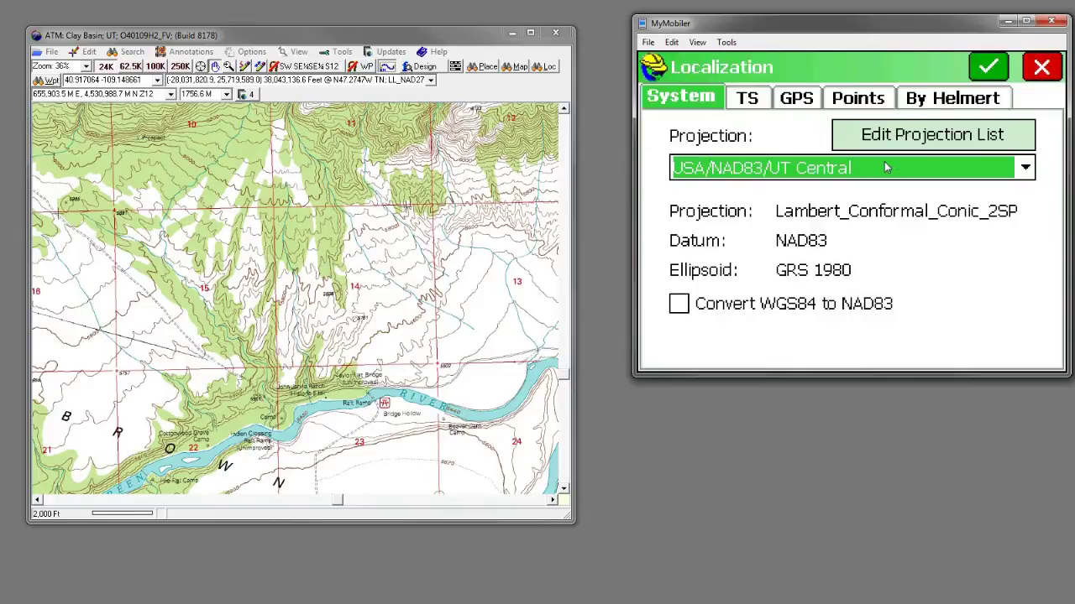
{"action": "left_click", "coordinate": [789, 101]}
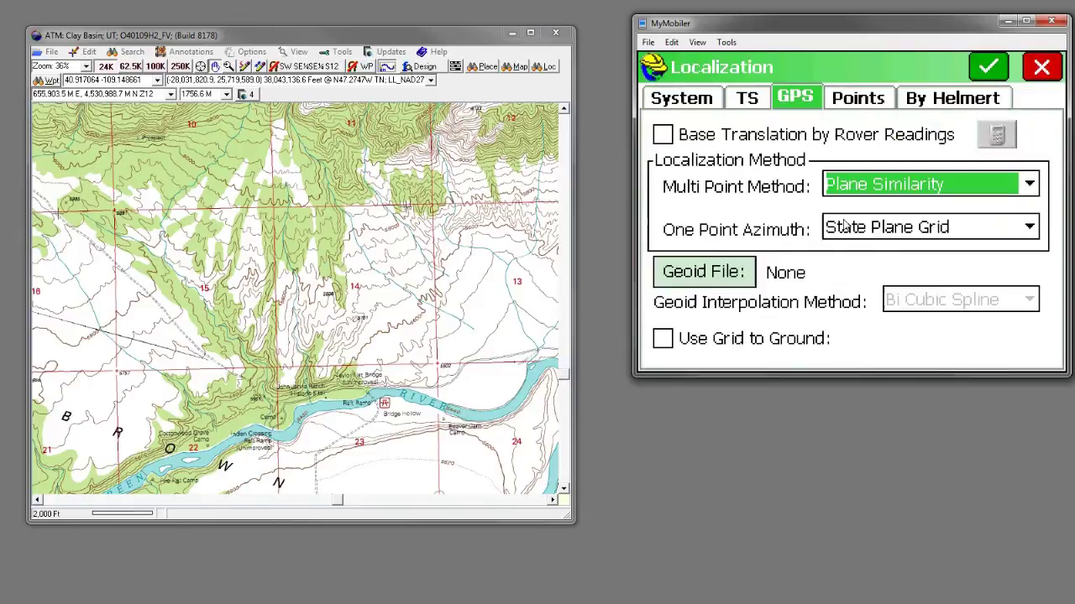
{"action": "left_click", "coordinate": [664, 344]}
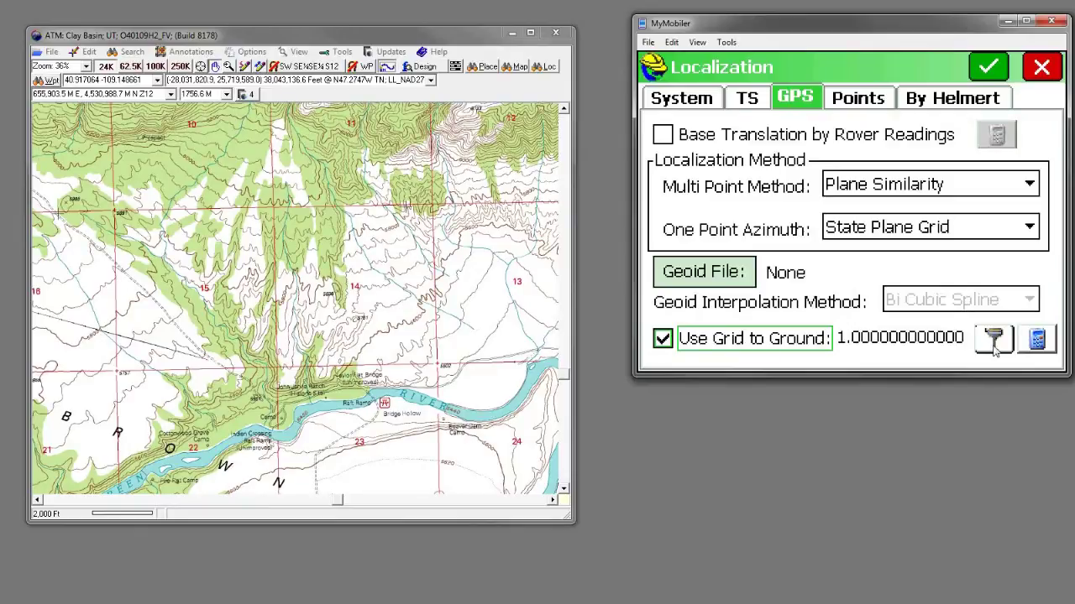
{"action": "left_click", "coordinate": [994, 344]}
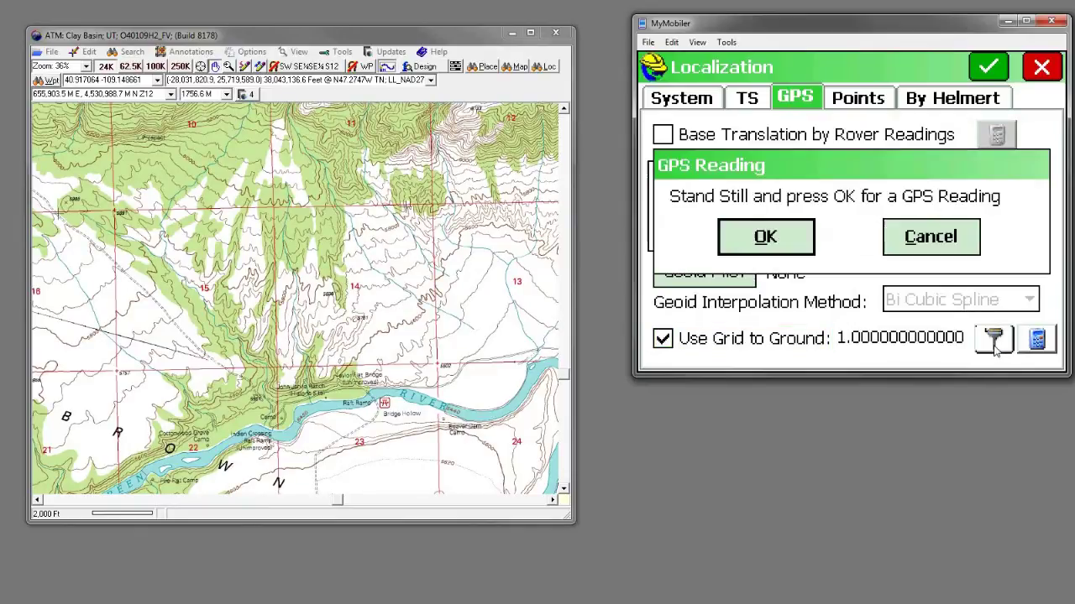
- Accept the GPS reading, setting combined factor 1.000208907283 at N 7511005.081 E 2280713.317
{"action": "left_click", "coordinate": [767, 247]}
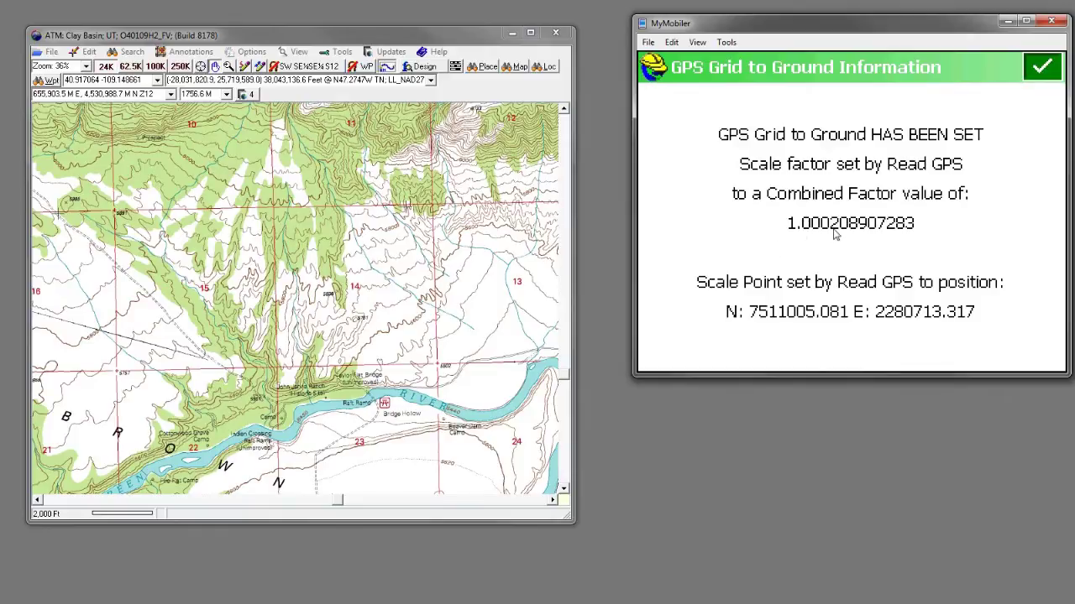
{"action": "left_click", "coordinate": [1041, 72]}
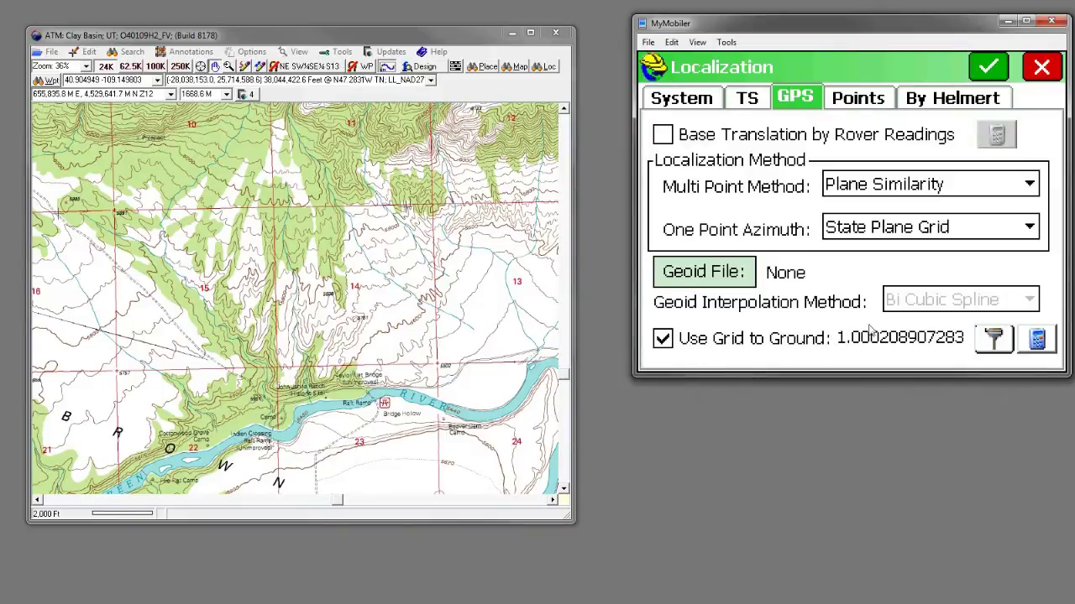
- Switch the scale method to Grid Coordinates from point 2, giving factor 1.000203339671
{"action": "left_click", "coordinate": [1036, 340]}
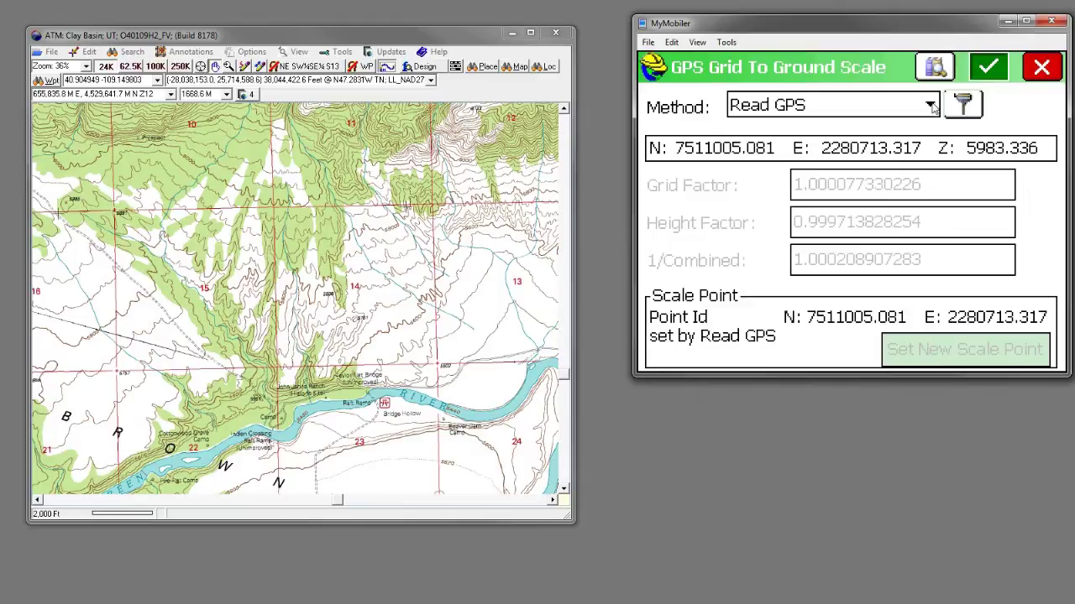
{"action": "left_click", "coordinate": [930, 105]}
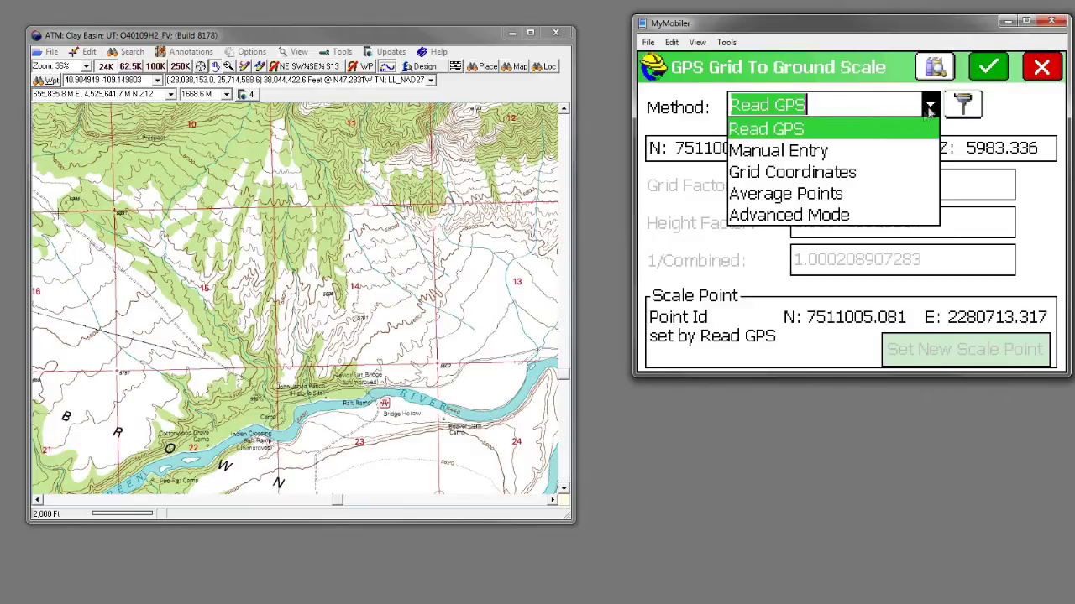
{"action": "left_click", "coordinate": [810, 180]}
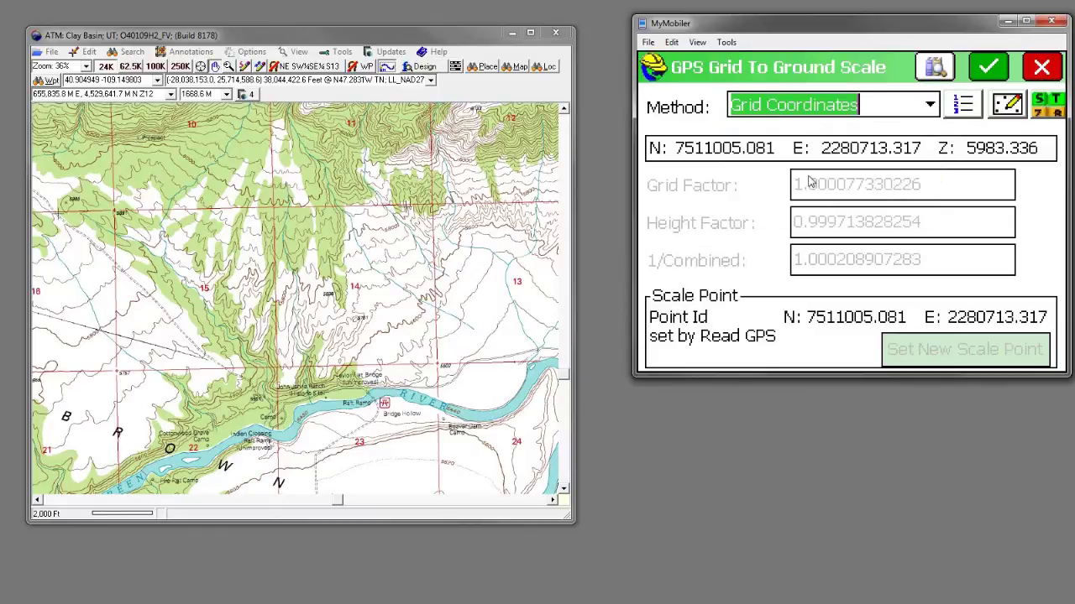
{"action": "left_click", "coordinate": [963, 108]}
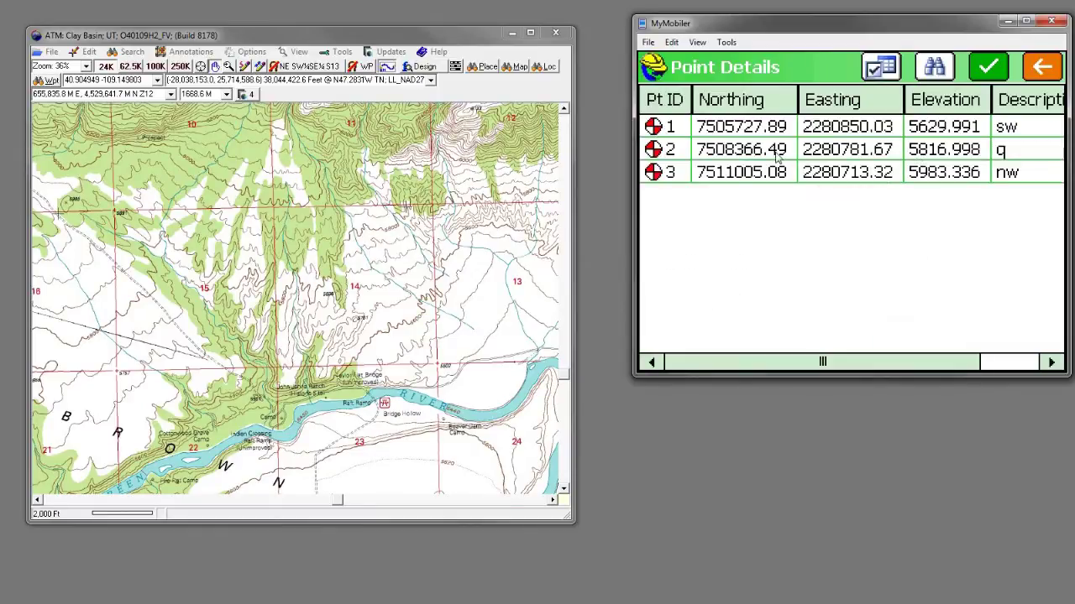
{"action": "left_click", "coordinate": [776, 153]}
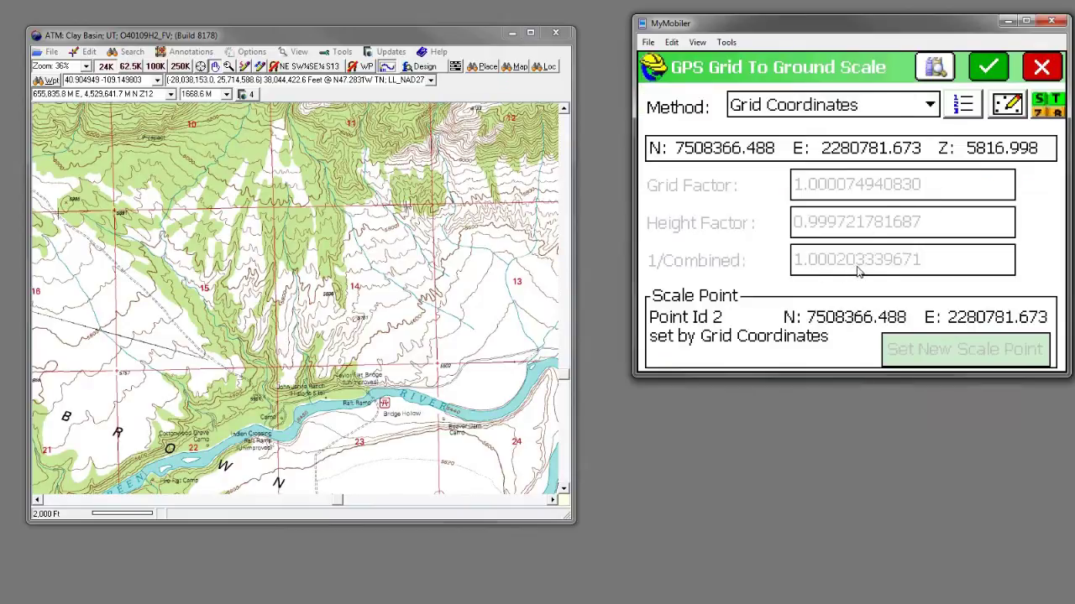
- Use Average Points over range 1,3, yielding Grid 1.000075, Elev 0.999722, 1/Combined 1.000203
{"action": "left_click", "coordinate": [933, 108]}
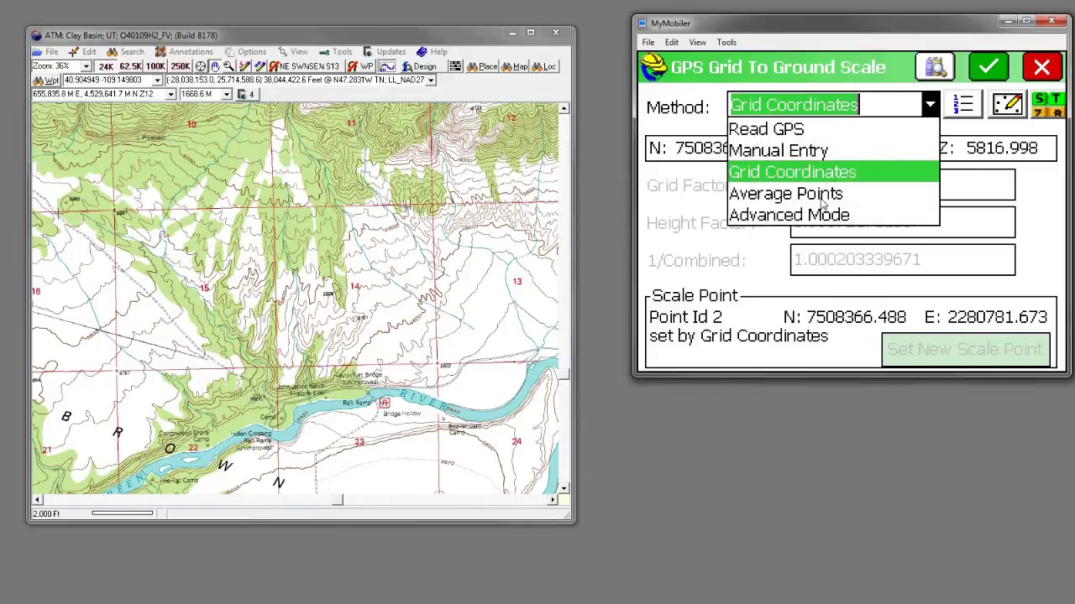
{"action": "left_click", "coordinate": [824, 195]}
{"action": "left_click", "coordinate": [961, 108]}
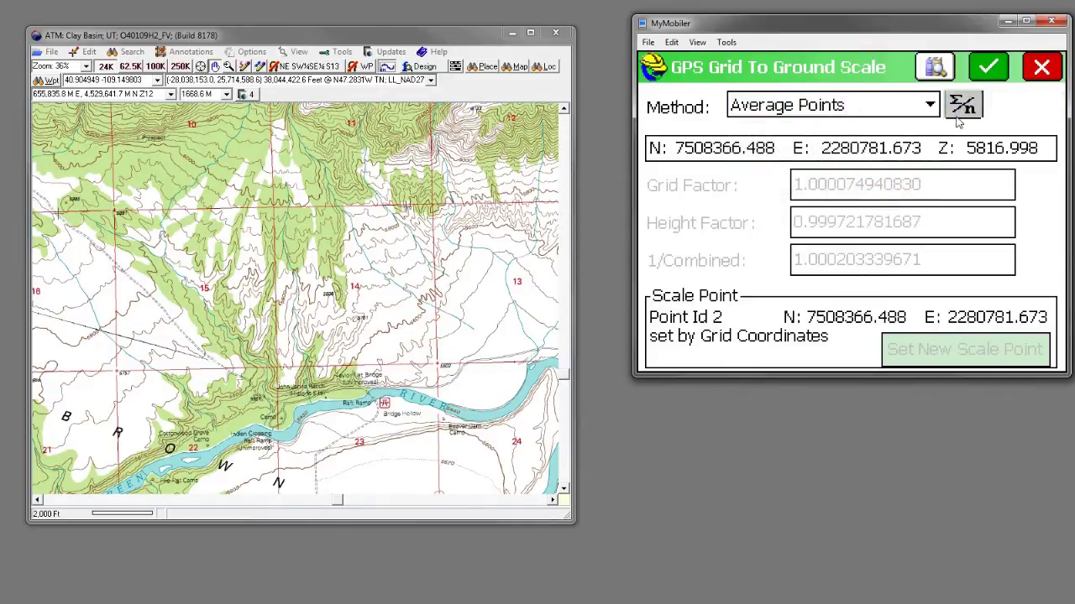
{"action": "left_click", "coordinate": [921, 286]}
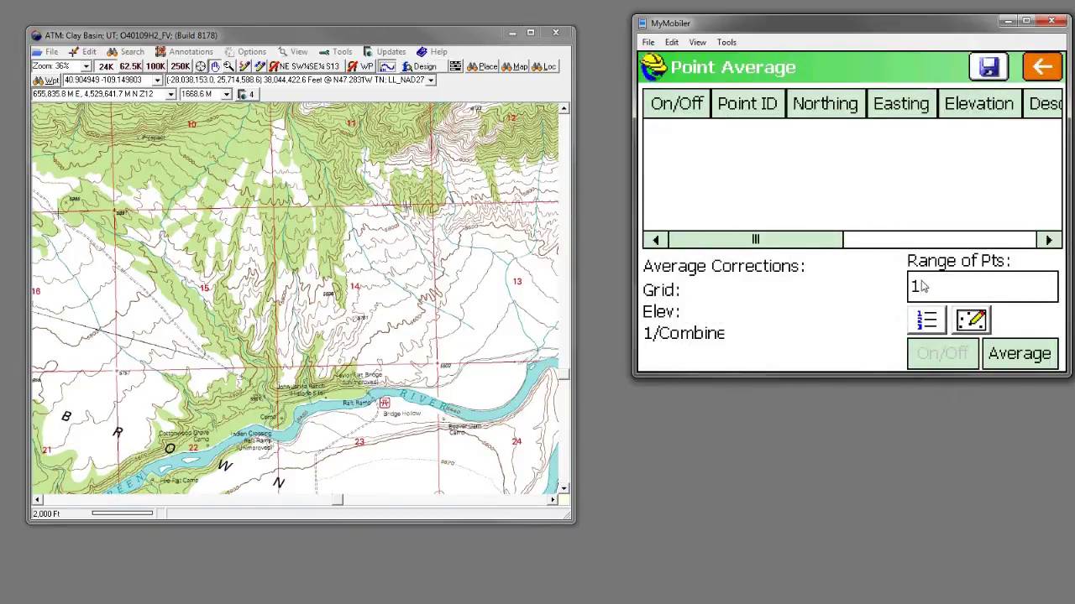
{"action": "type", "text": "1-8"}
{"action": "key", "text": "BackSpace"}
{"action": "type", "text": "3"}
{"action": "left_click", "coordinate": [1014, 353]}
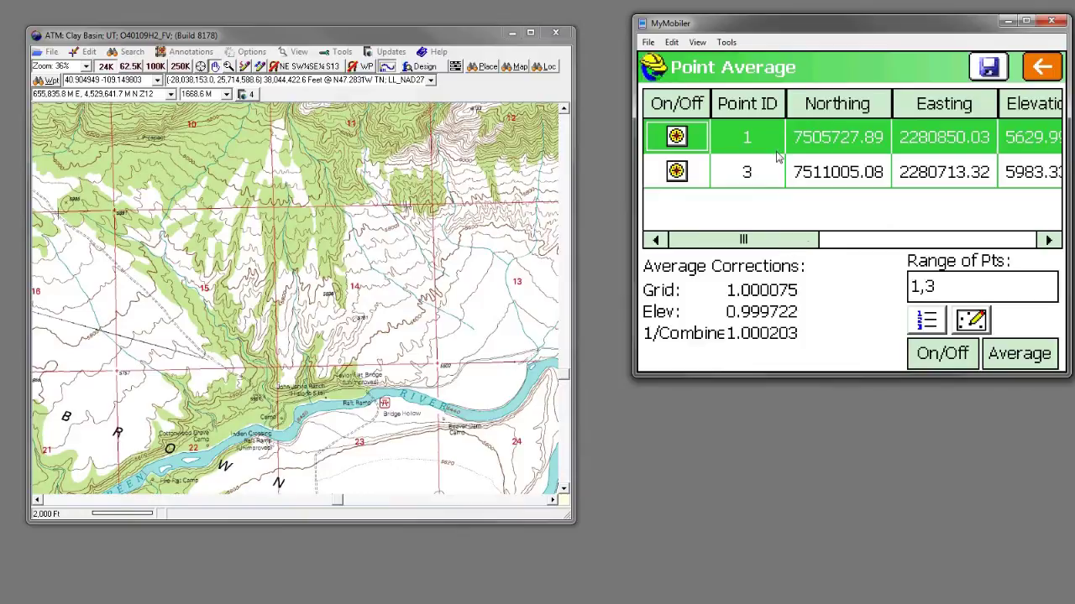
{"action": "left_click_drag", "start_coordinate": [816, 244], "coordinate": [1031, 242]}
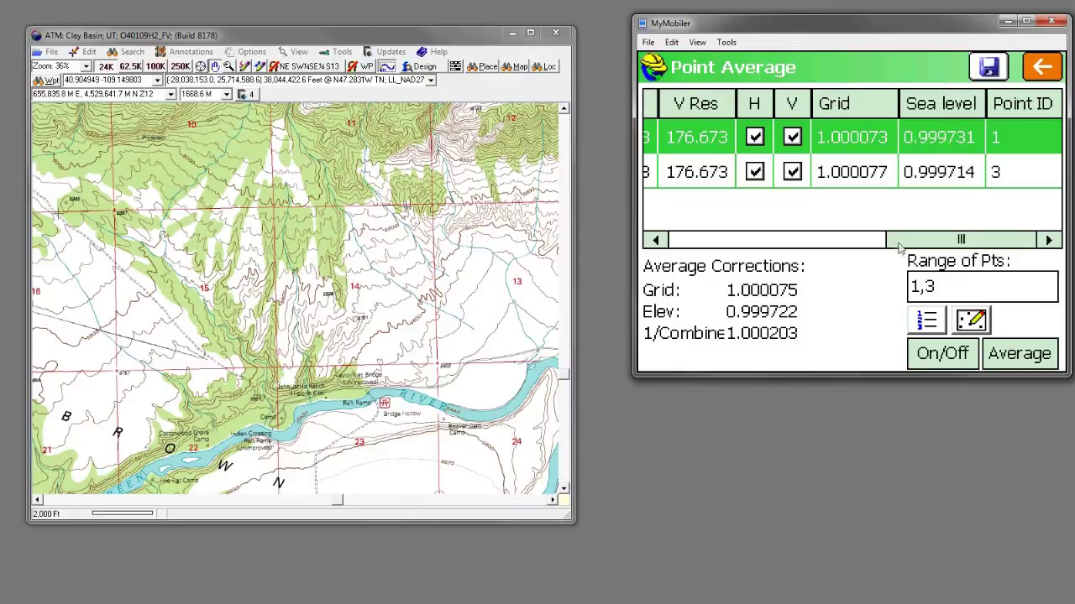
{"action": "left_click_drag", "start_coordinate": [900, 242], "coordinate": [672, 244]}
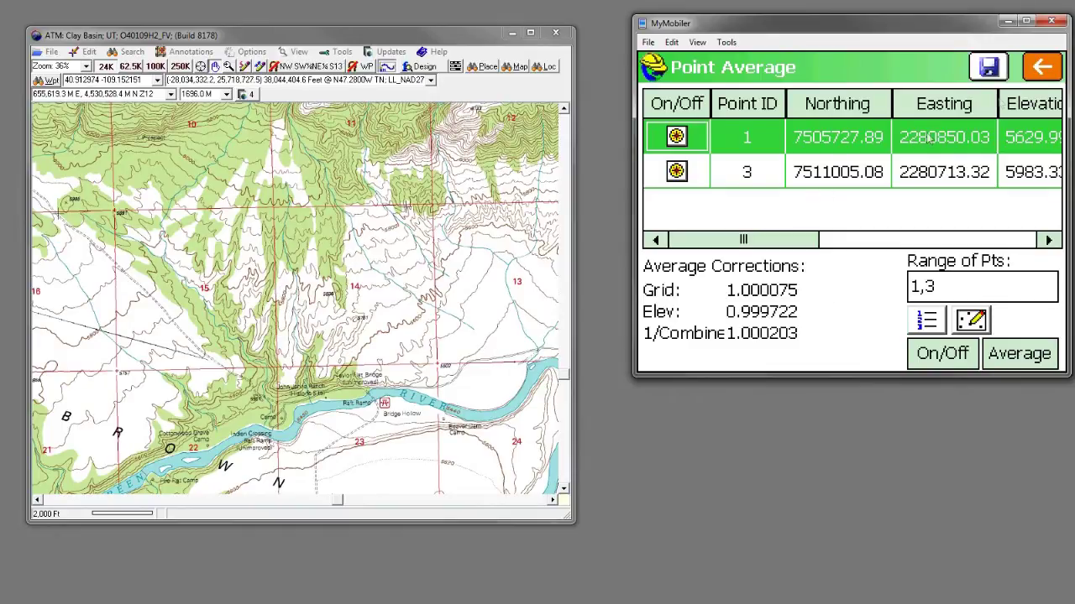
- Store the averaged point as point 9004
{"action": "left_click", "coordinate": [999, 71]}
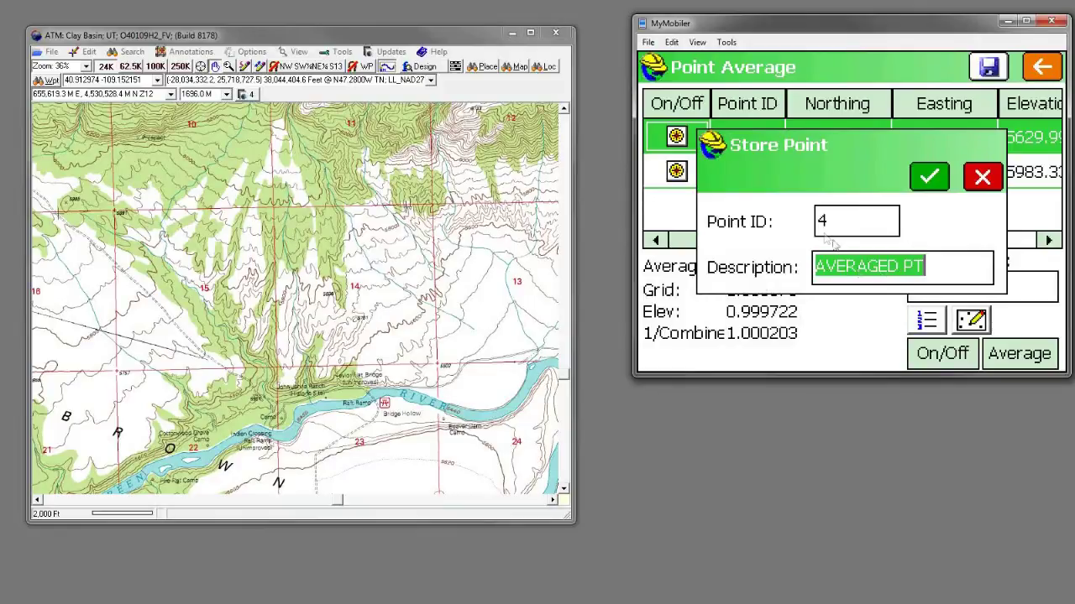
{"action": "left_click", "coordinate": [819, 227]}
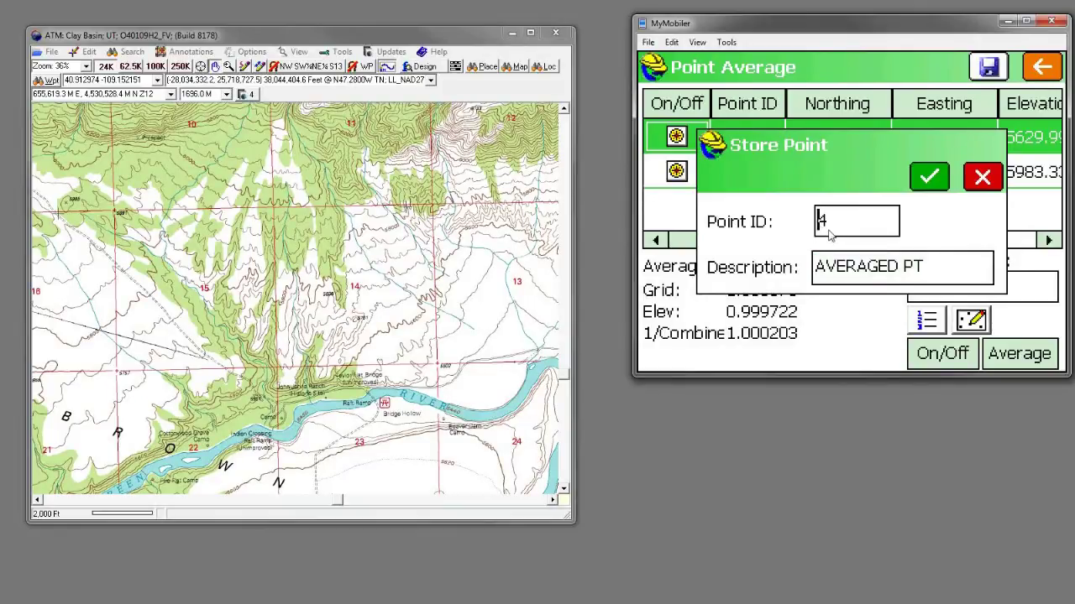
{"action": "type", "text": "900"}
{"action": "left_click", "coordinate": [928, 183]}
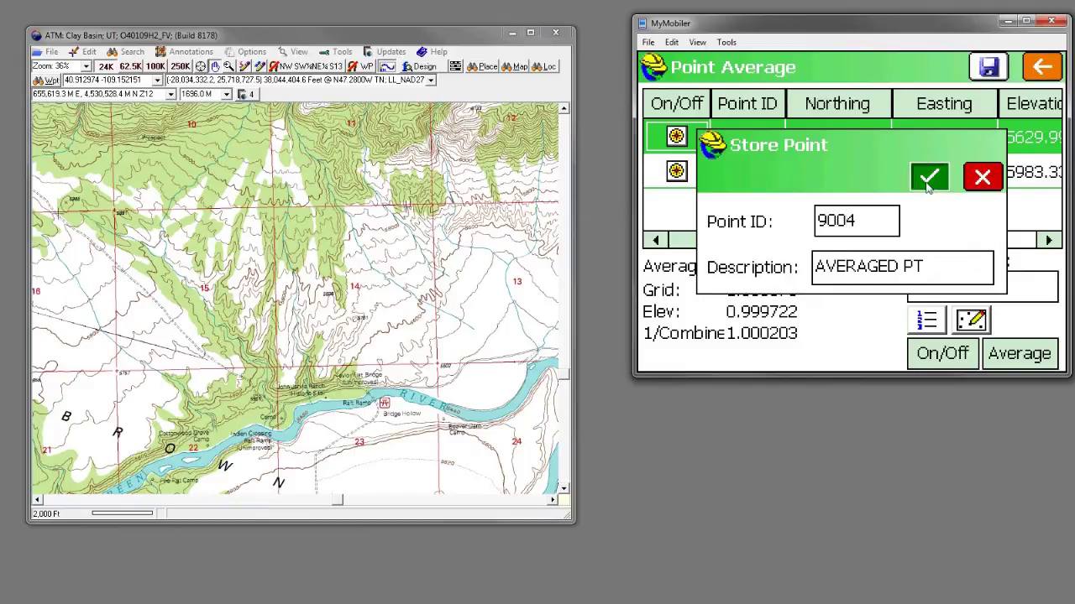
{"action": "left_click", "coordinate": [878, 238]}
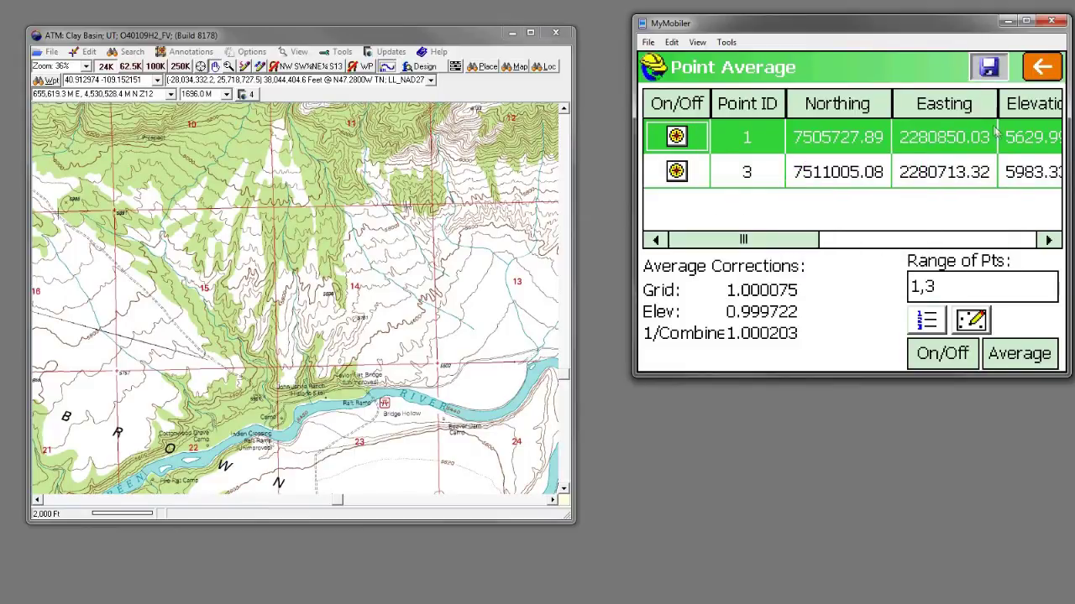
- Apply combined factor 1.000202845285 as the grid-to-ground scale and accept Localization
{"action": "left_click", "coordinate": [1046, 72]}
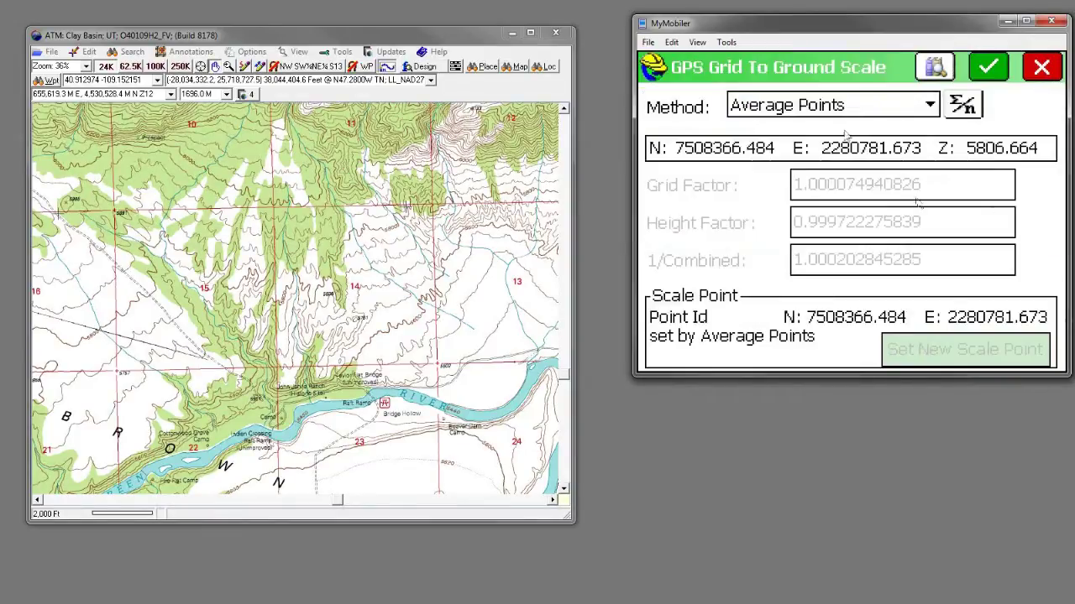
{"action": "left_click", "coordinate": [992, 71]}
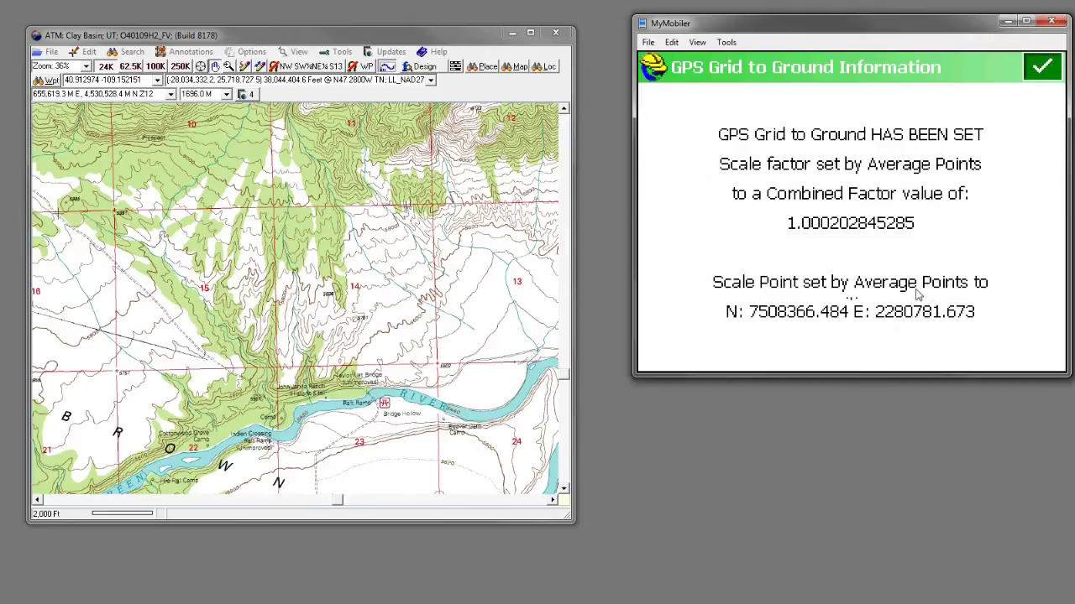
{"action": "left_click", "coordinate": [1036, 74]}
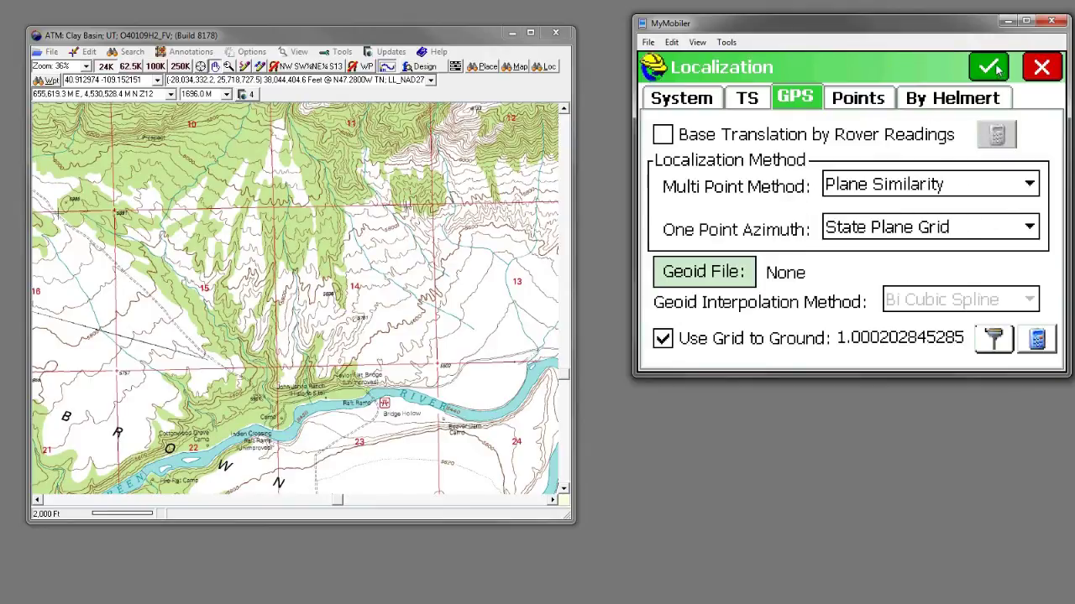
{"action": "left_click", "coordinate": [990, 69]}
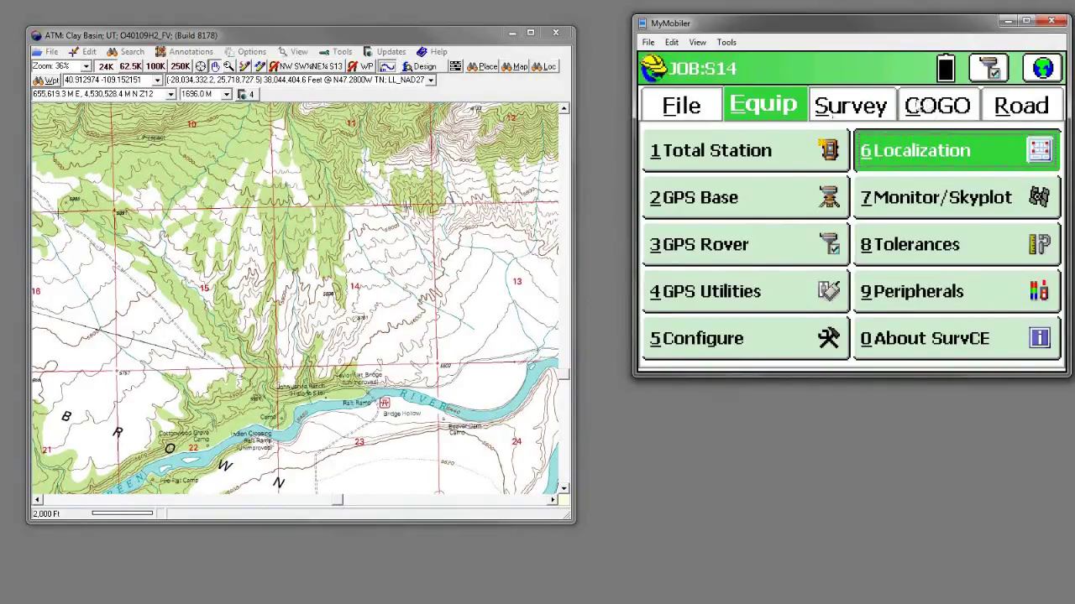
{"action": "left_click", "coordinate": [925, 105]}
- Inverse point 1 to point 3 and compare Ground 5278.96' against Grid 5277.89'
{"action": "left_click", "coordinate": [761, 199]}
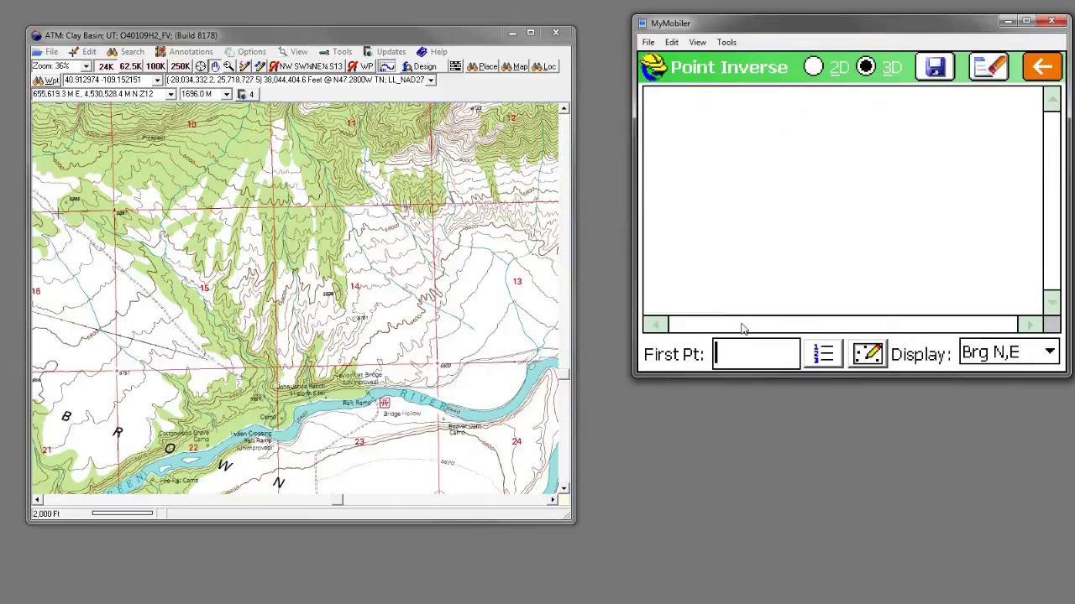
{"action": "type", "text": "1"}
{"action": "key", "text": "Return"}
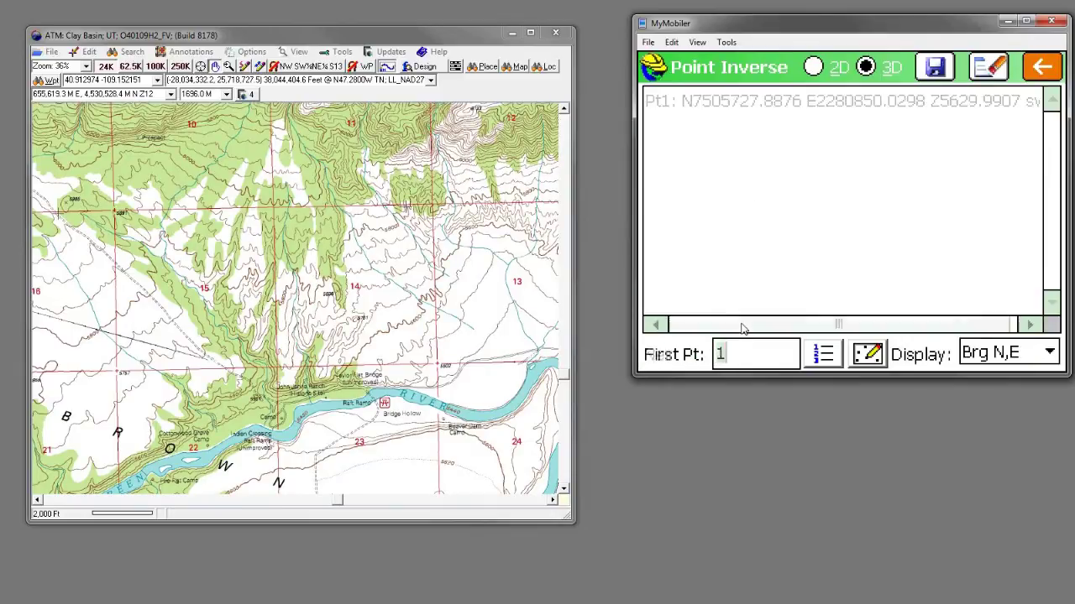
{"action": "type", "text": "3"}
{"action": "key", "text": "Return"}
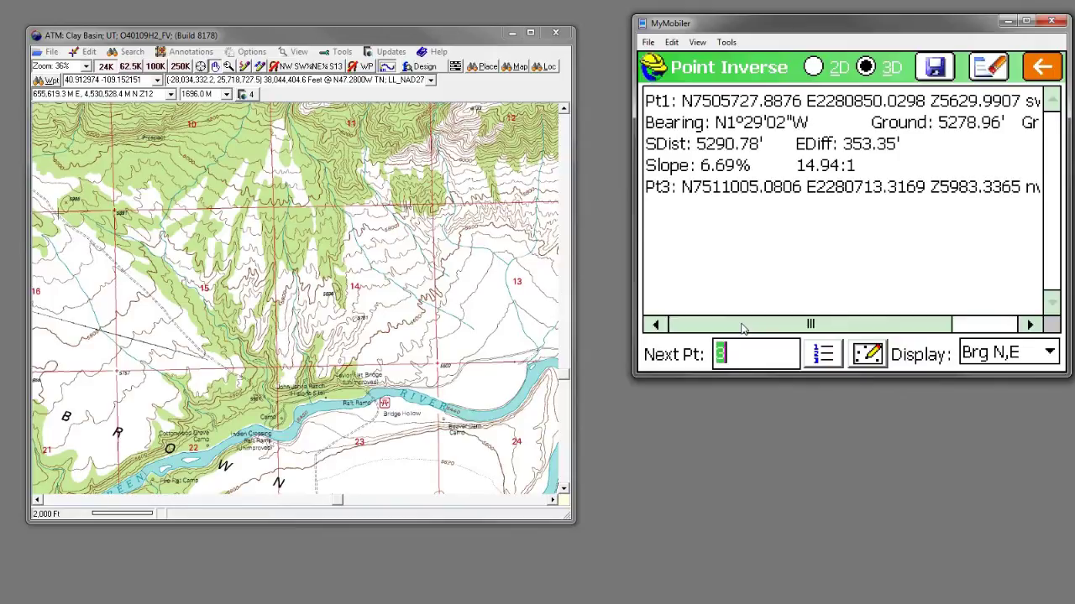
{"action": "left_click_drag", "start_coordinate": [840, 326], "coordinate": [904, 327]}
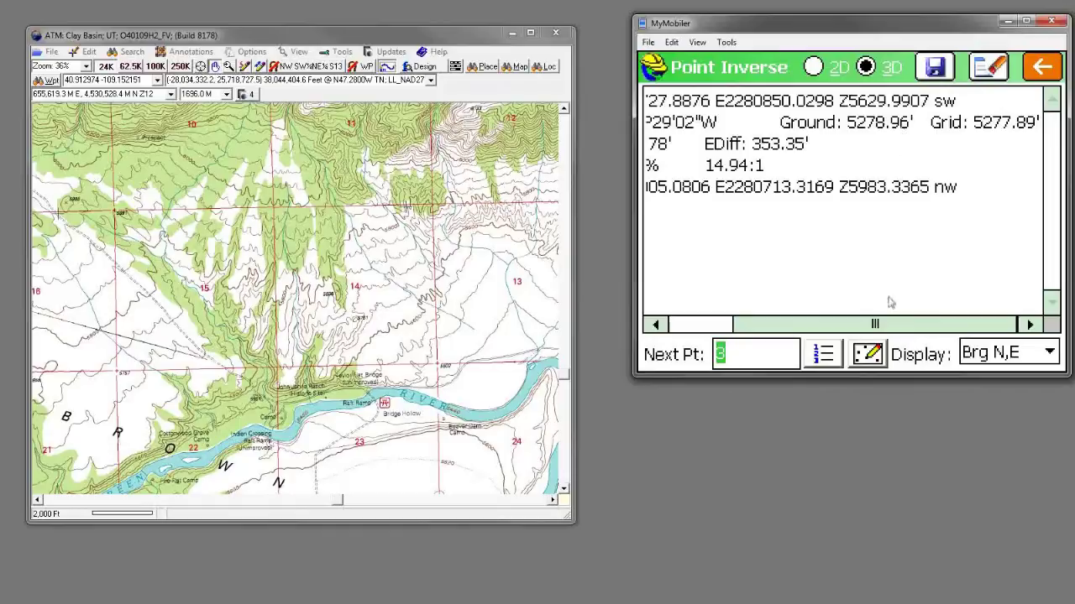
{"action": "left_click_drag", "start_coordinate": [877, 326], "coordinate": [917, 332]}
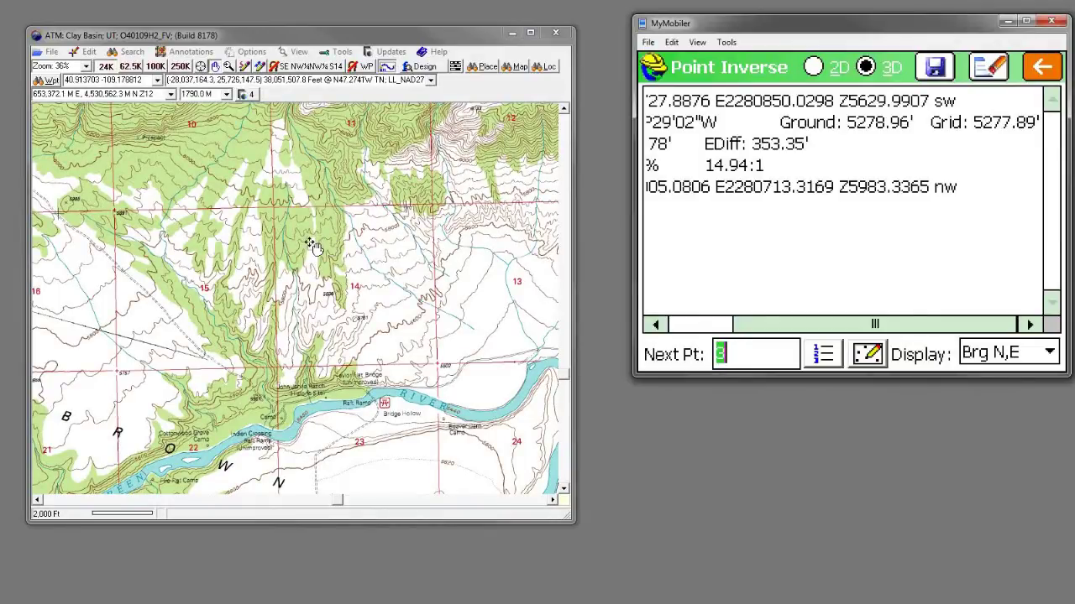
- Reprocess s14.rw5's GPS data at scale 1.00000000 with the USA/NAD83/UT Central projection
{"action": "left_click", "coordinate": [1041, 69]}
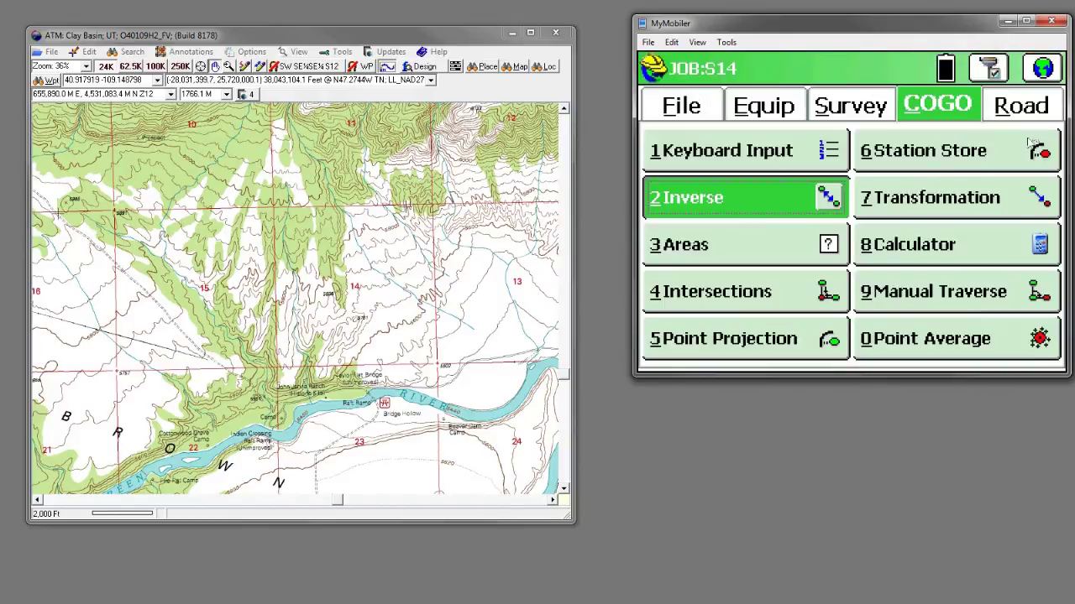
{"action": "left_click", "coordinate": [674, 109]}
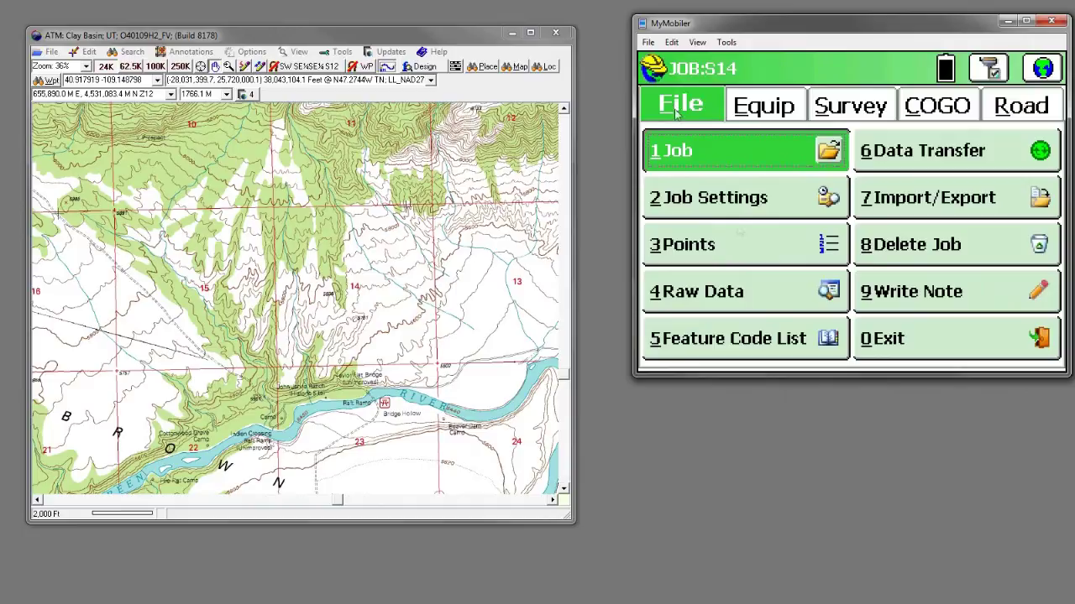
{"action": "left_click", "coordinate": [767, 292]}
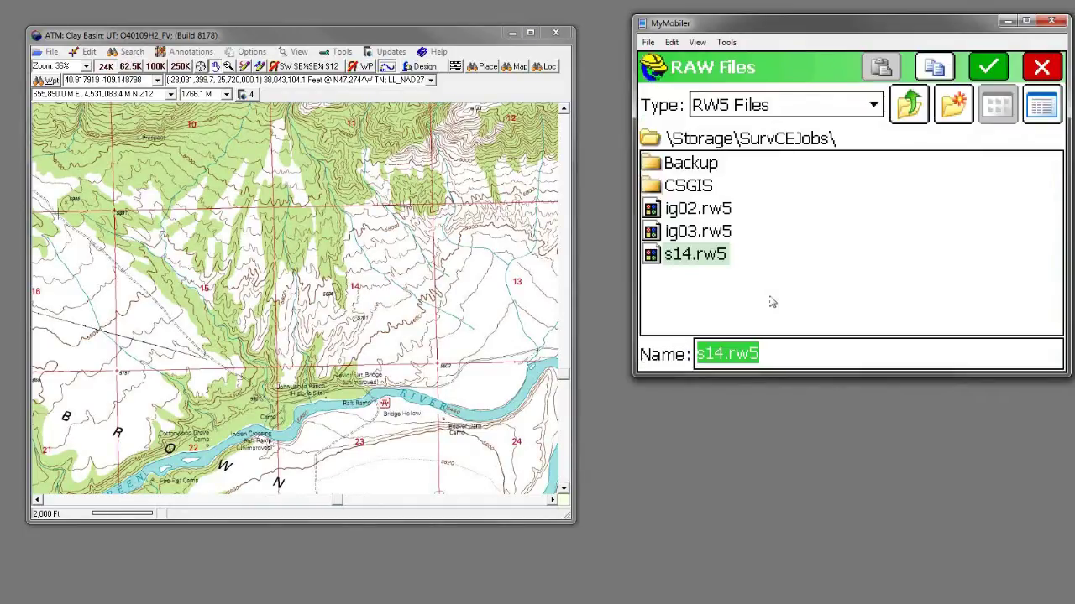
{"action": "left_click", "coordinate": [979, 80]}
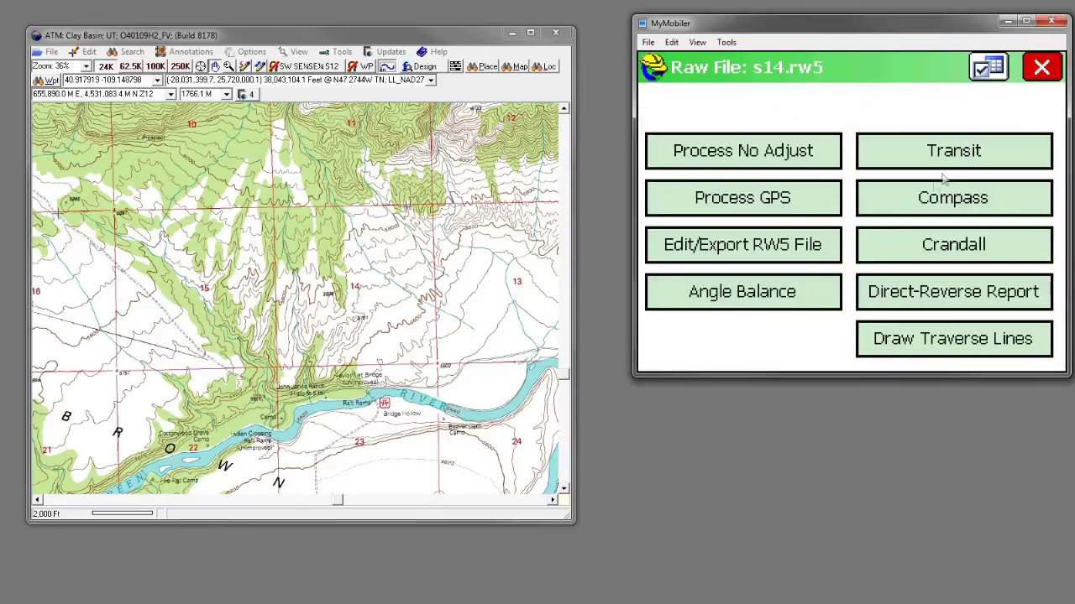
{"action": "left_click", "coordinate": [794, 210]}
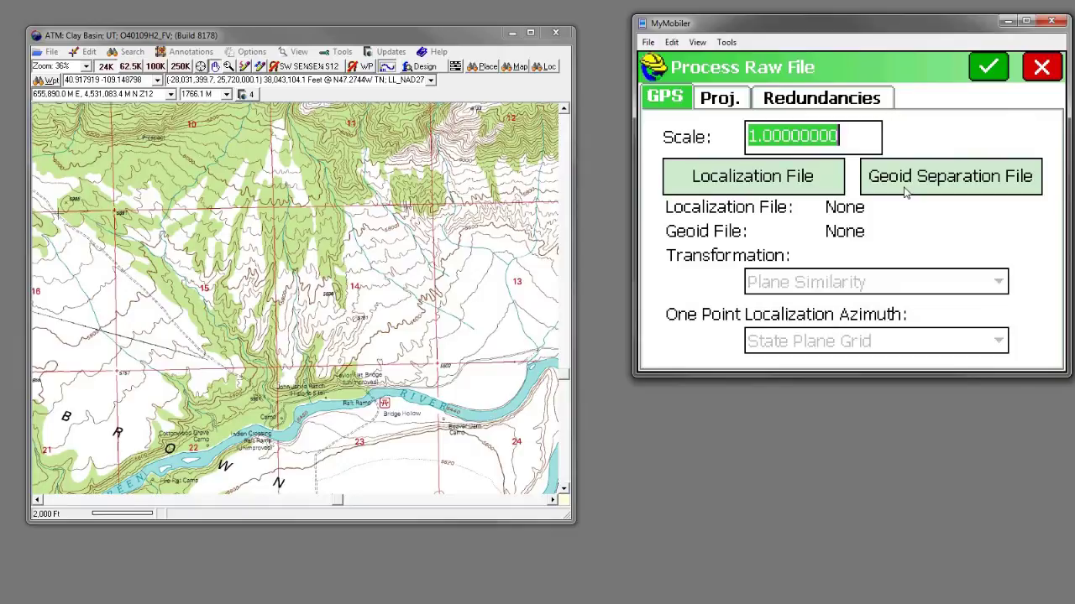
{"action": "left_click", "coordinate": [732, 101]}
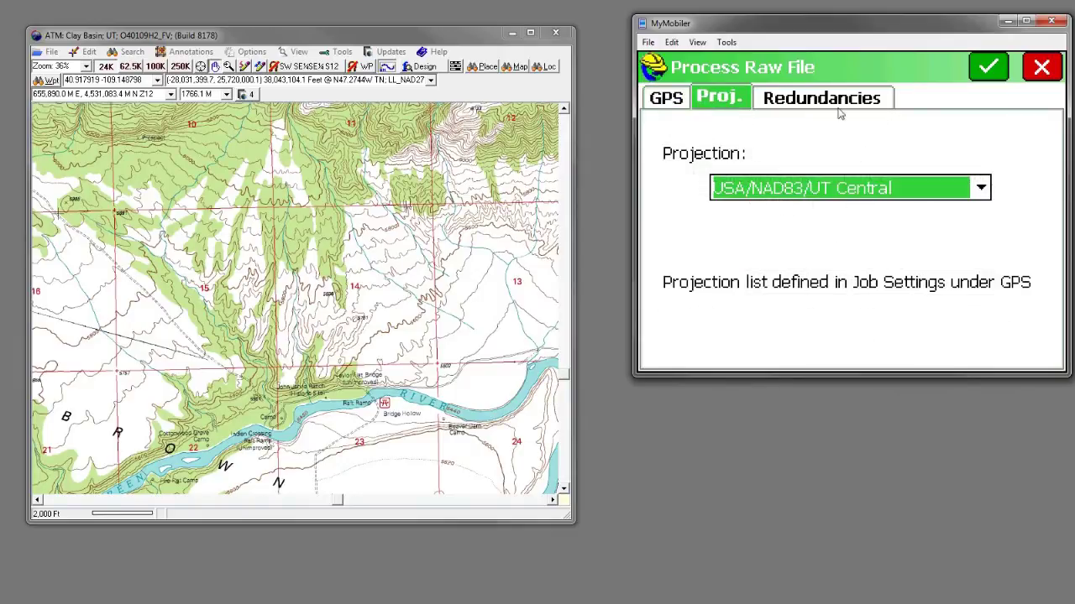
{"action": "left_click", "coordinate": [988, 67]}
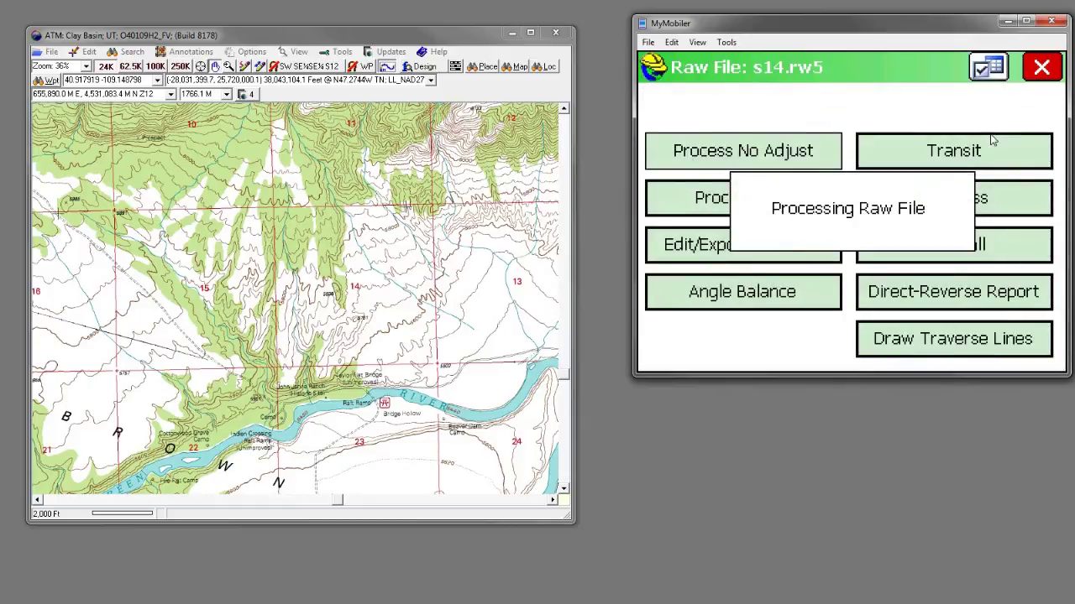